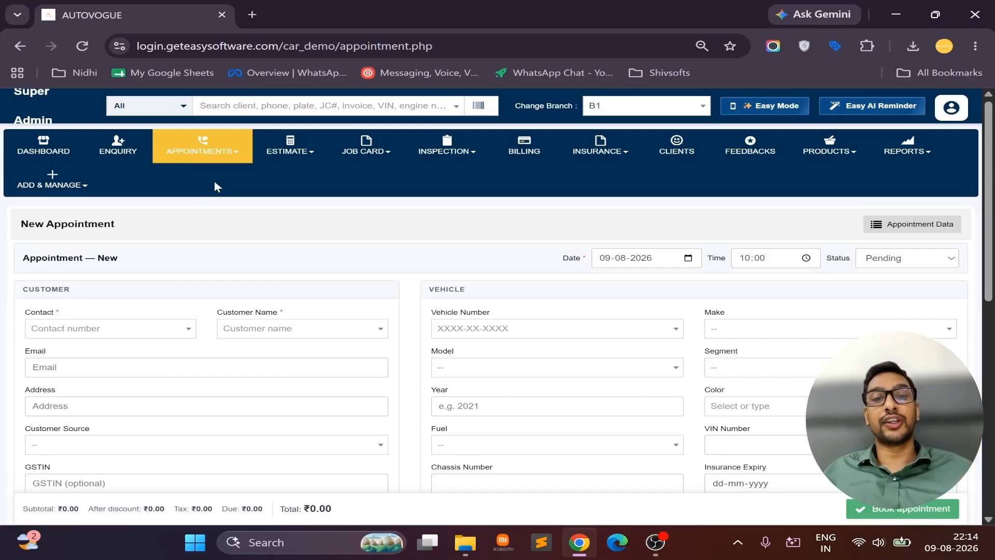
- Open the Create Appointment form, enter the customer's contact number and choose to use it as a new contact
{"action": "left_click", "coordinate": [192, 153]}
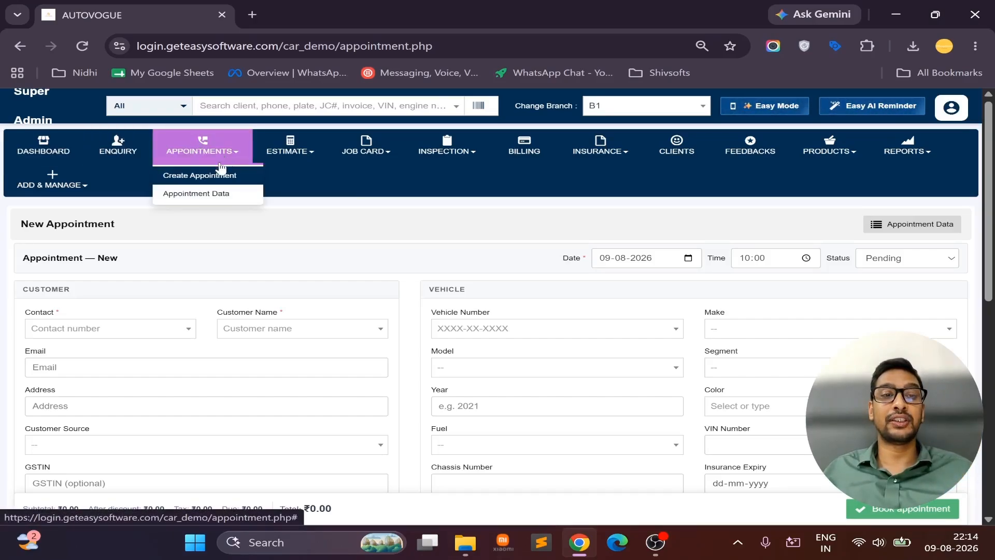
{"action": "left_click", "coordinate": [191, 177]}
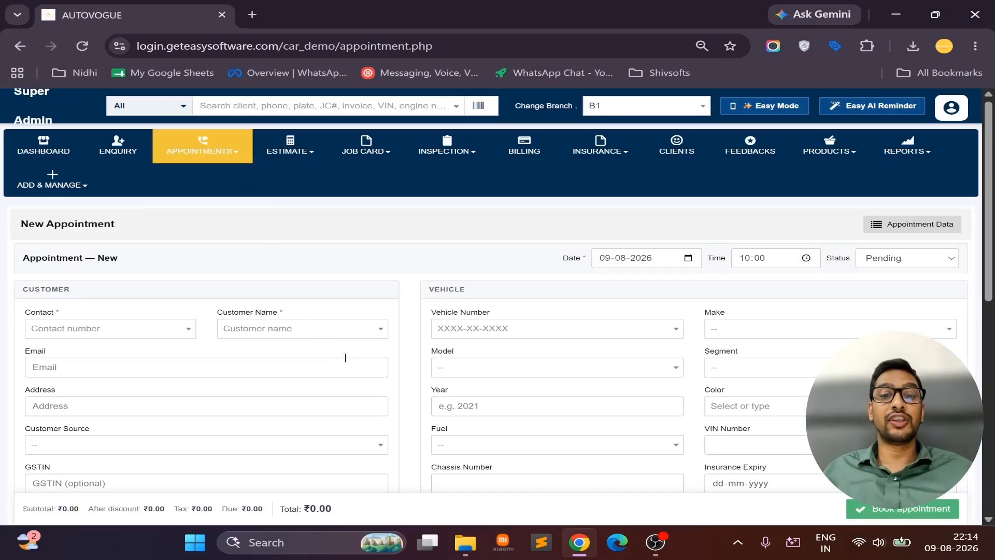
{"action": "scroll", "coordinate": [368, 350], "scroll_direction": "down", "scroll_amount": 2}
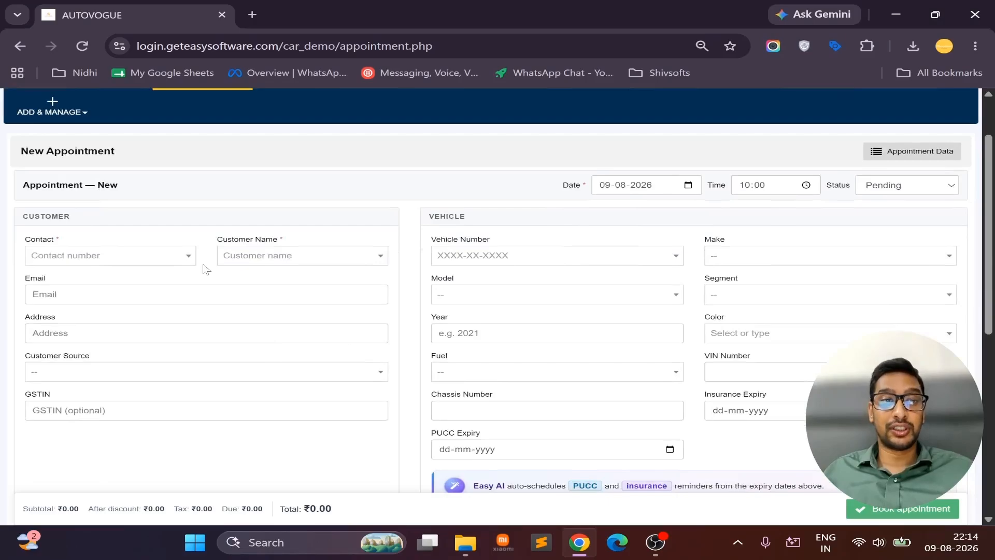
{"action": "left_click", "coordinate": [188, 257]}
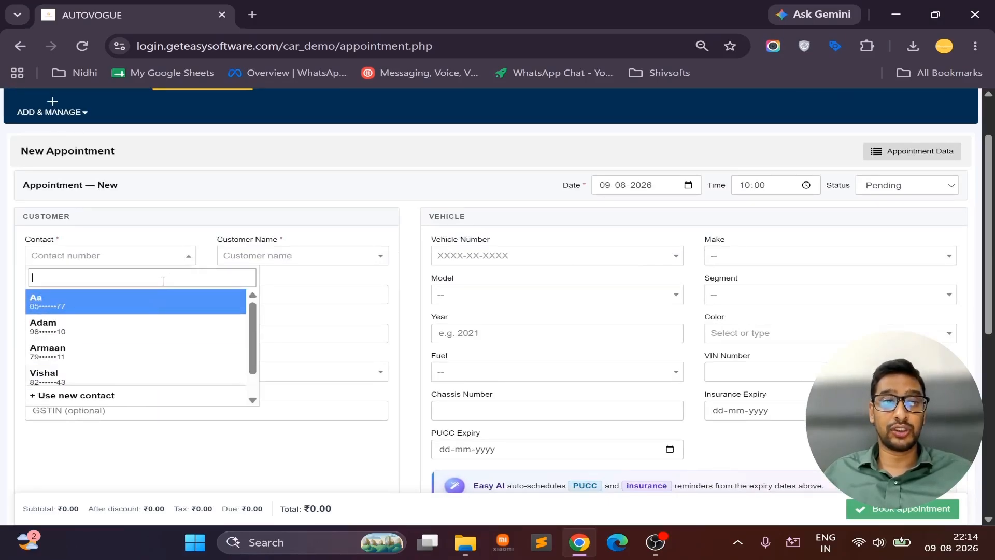
{"action": "type", "text": "98765"}
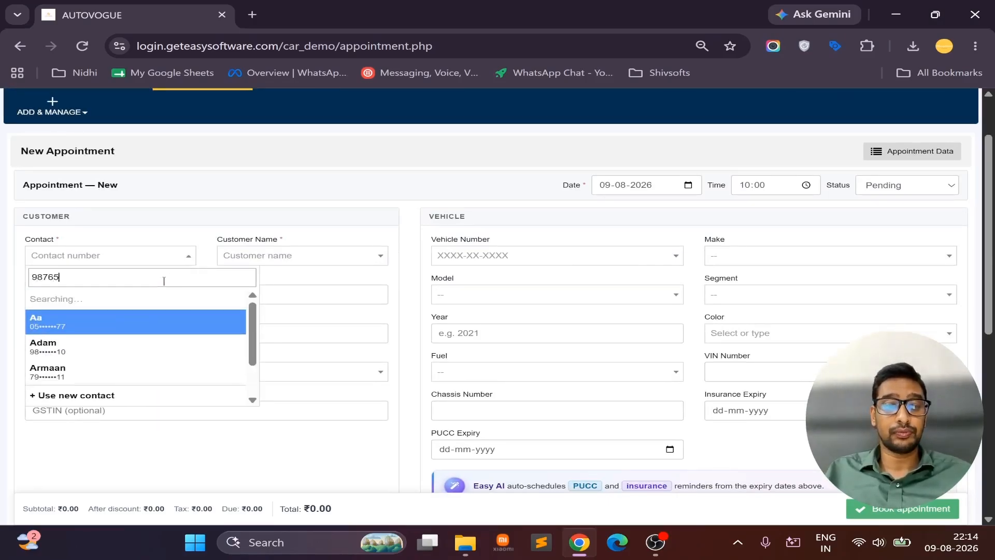
{"action": "type", "text": "4321"}
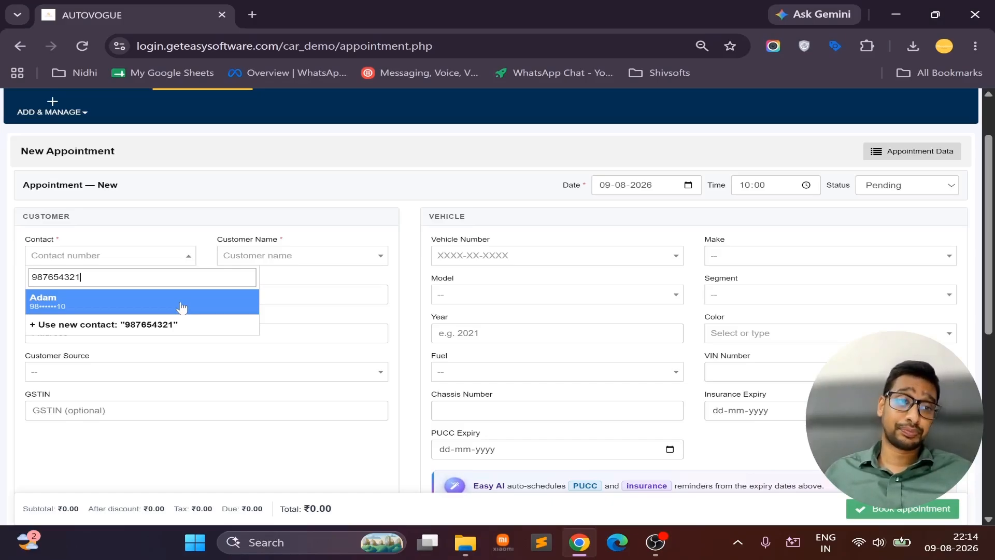
{"action": "left_click", "coordinate": [160, 335]}
- Enter "Appointment test client" as the new client's name and correct the client's contact number
{"action": "left_click", "coordinate": [294, 180]}
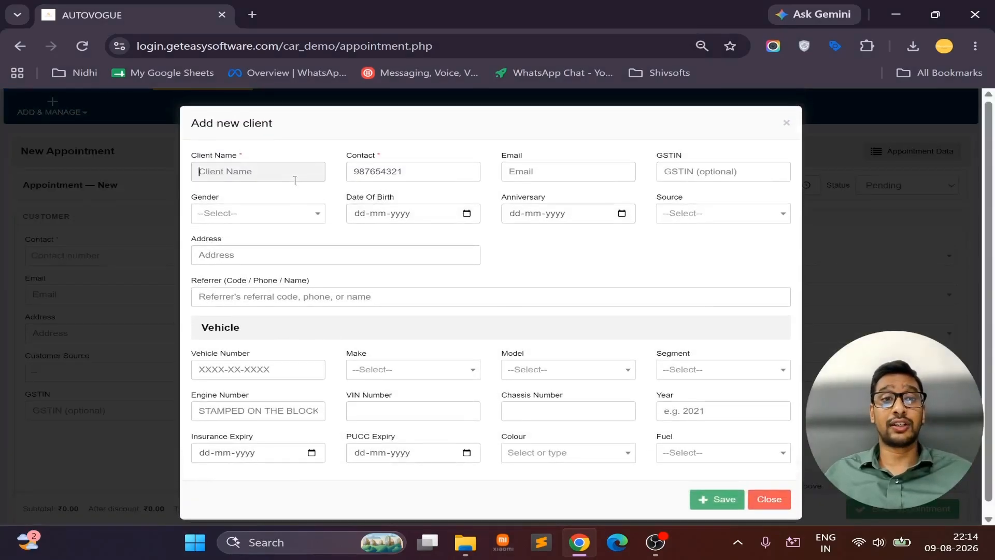
{"action": "type", "text": "Appointme"}
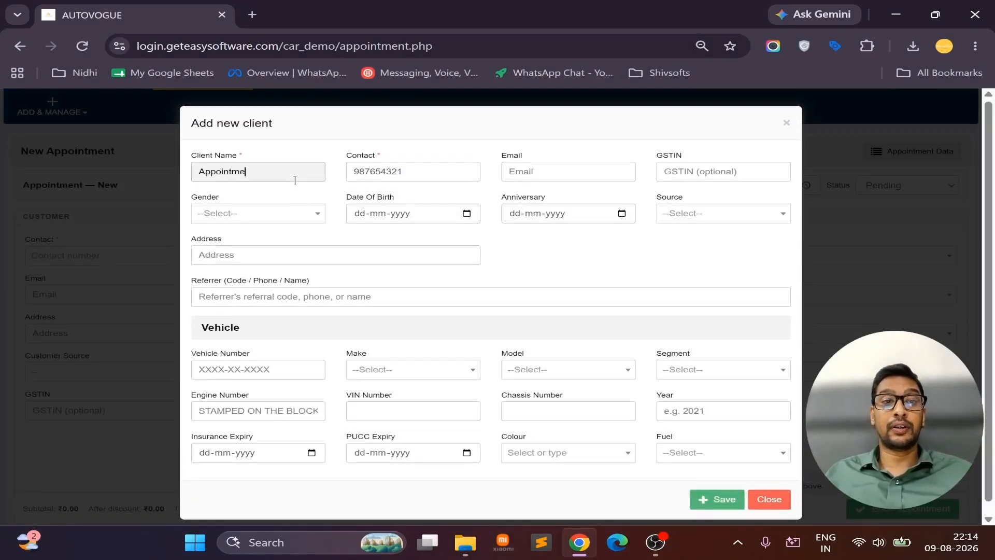
{"action": "type", "text": "nt test cli"}
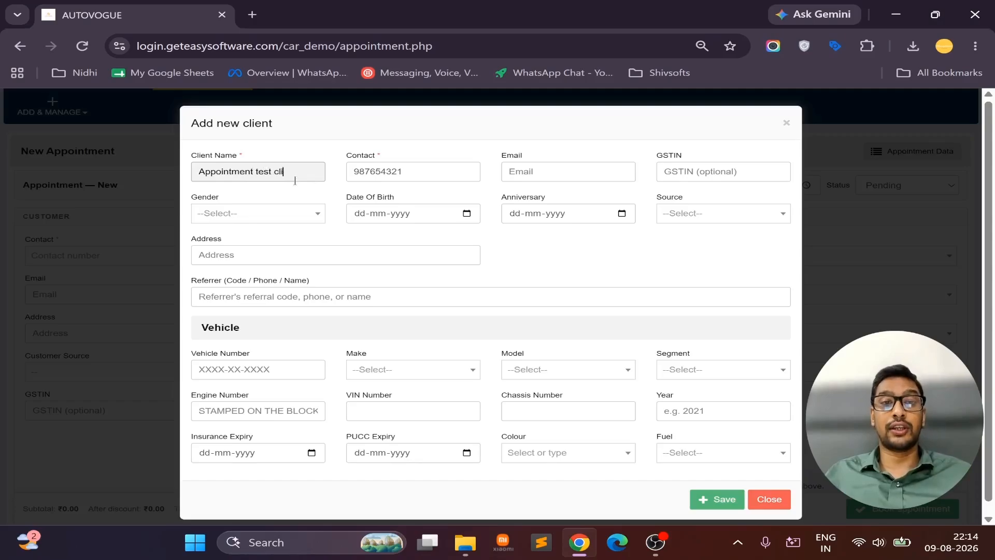
{"action": "type", "text": "ent"}
{"action": "key", "text": "Tab"}
{"action": "type", "text": "9876"}
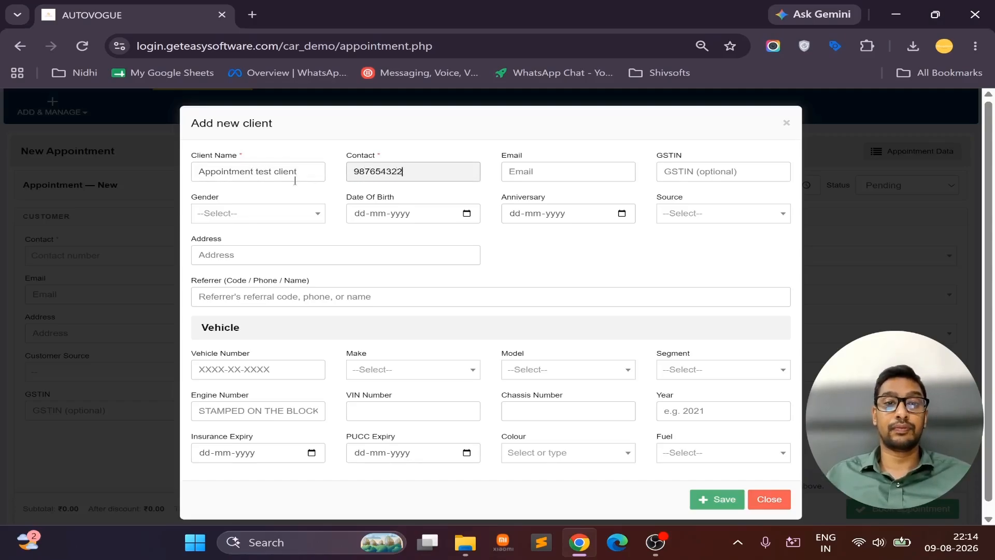
{"action": "left_click", "coordinate": [225, 375]}
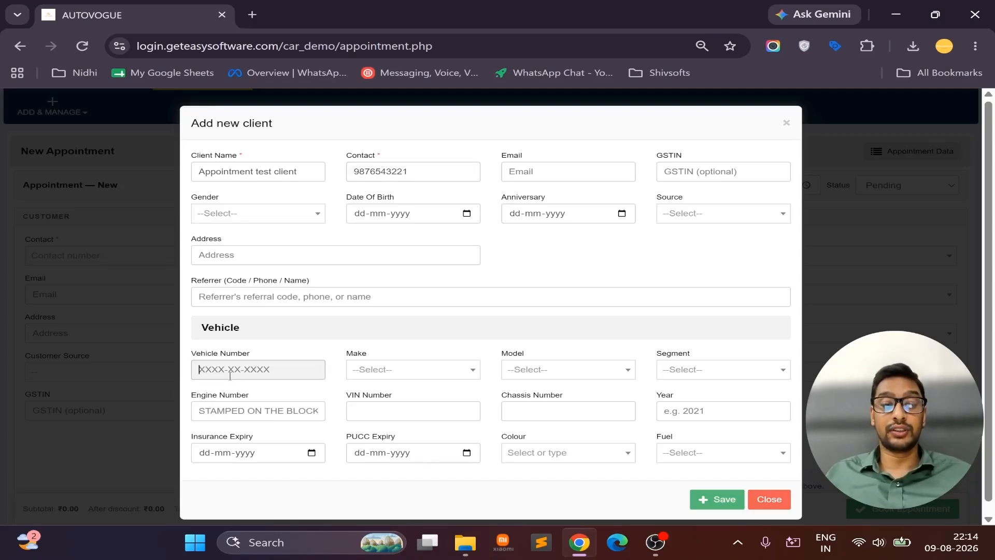
{"action": "type", "text": "JRK78"}
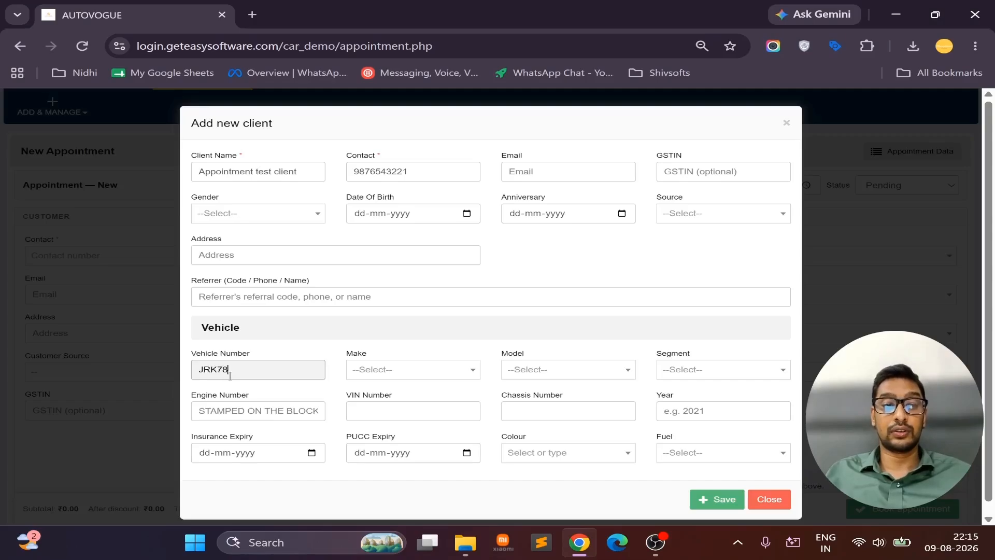
{"action": "type", "text": "6"}
{"action": "left_click", "coordinate": [365, 369]}
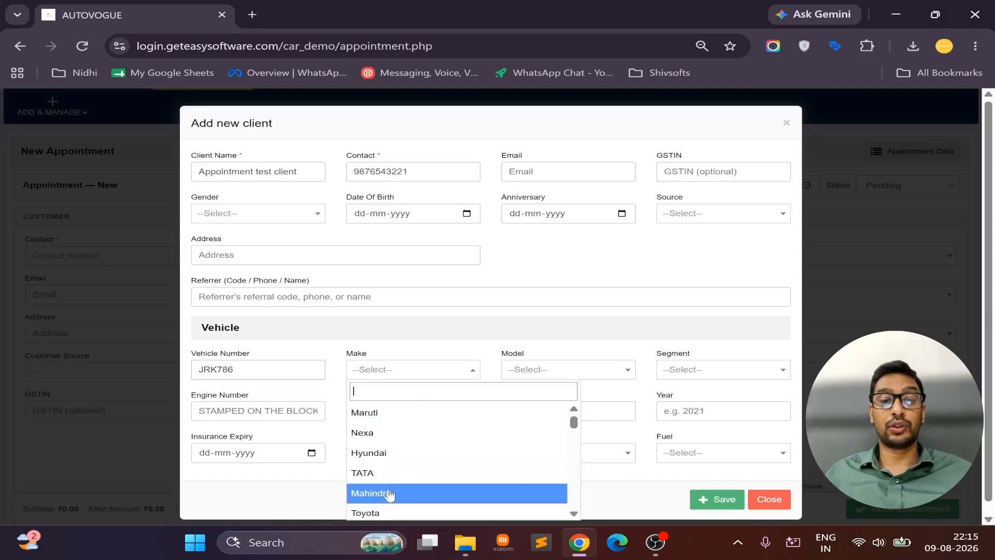
{"action": "left_click", "coordinate": [394, 510]}
{"action": "left_click", "coordinate": [535, 377]}
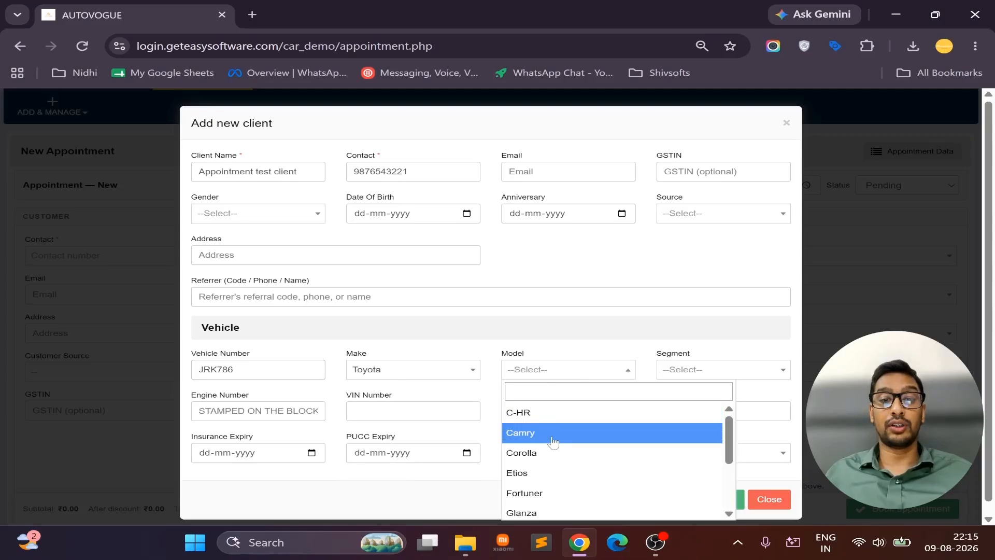
{"action": "left_click", "coordinate": [588, 430]}
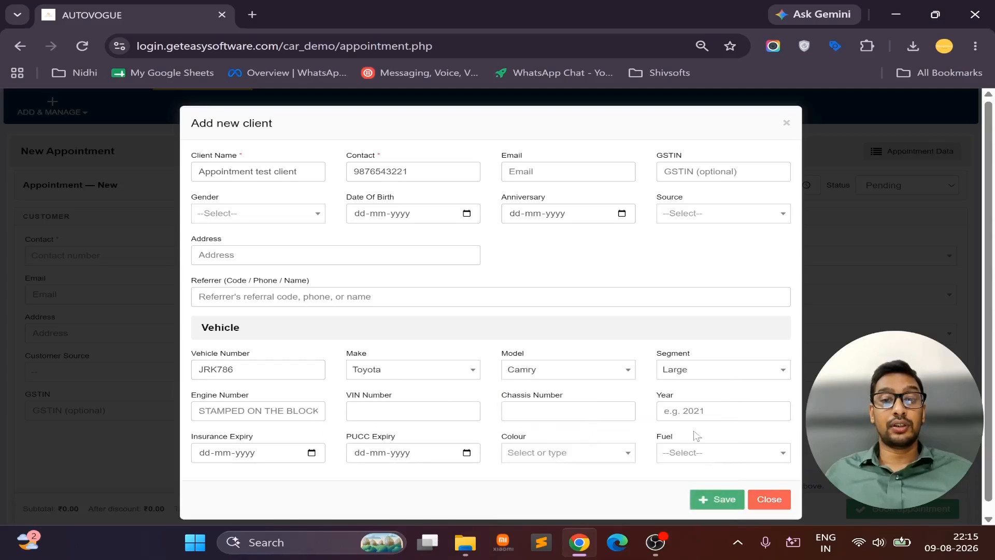
- Set the vehicle's year to 2026 and its fuel to Petrol
{"action": "left_click", "coordinate": [713, 409]}
{"action": "type", "text": "2026"}
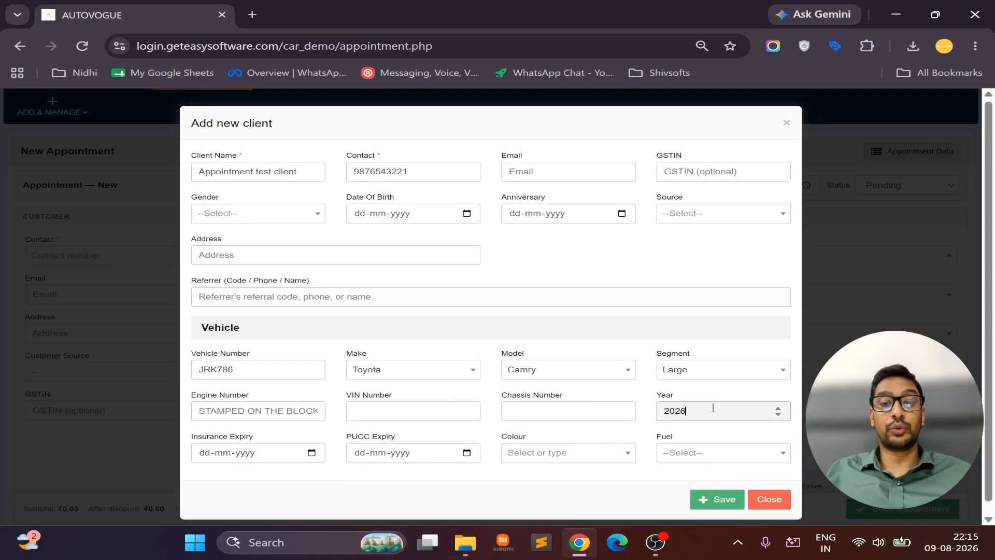
{"action": "left_click", "coordinate": [713, 451]}
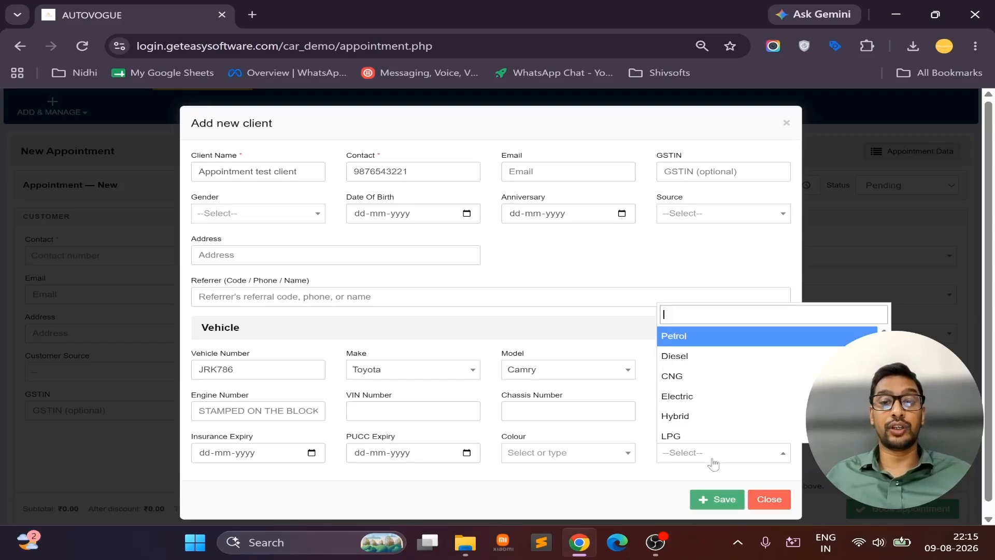
{"action": "left_click", "coordinate": [697, 334]}
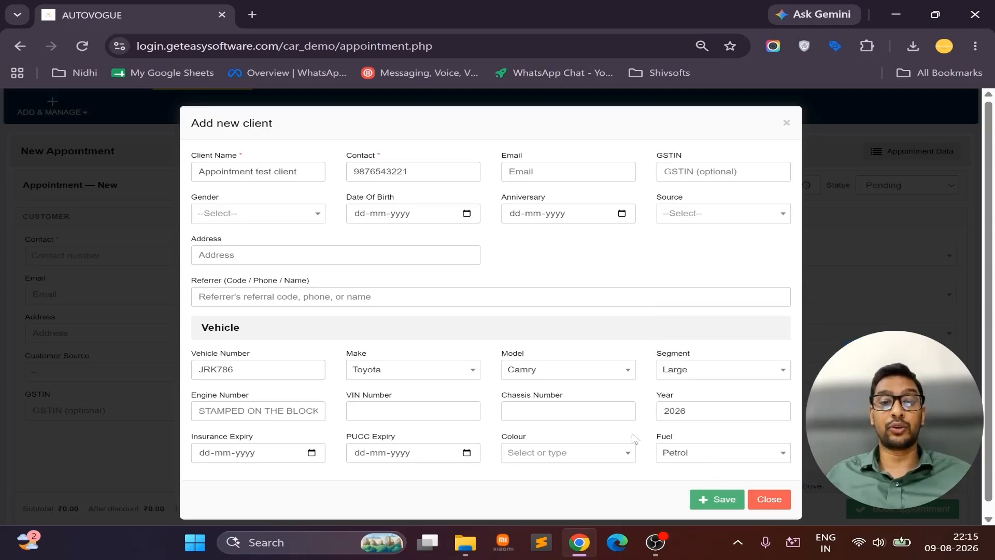
- Set both the vehicle's insurance expiry and PUCC expiry dates to 10-08-2026
{"action": "left_click", "coordinate": [312, 452]}
{"action": "left_click", "coordinate": [228, 364]}
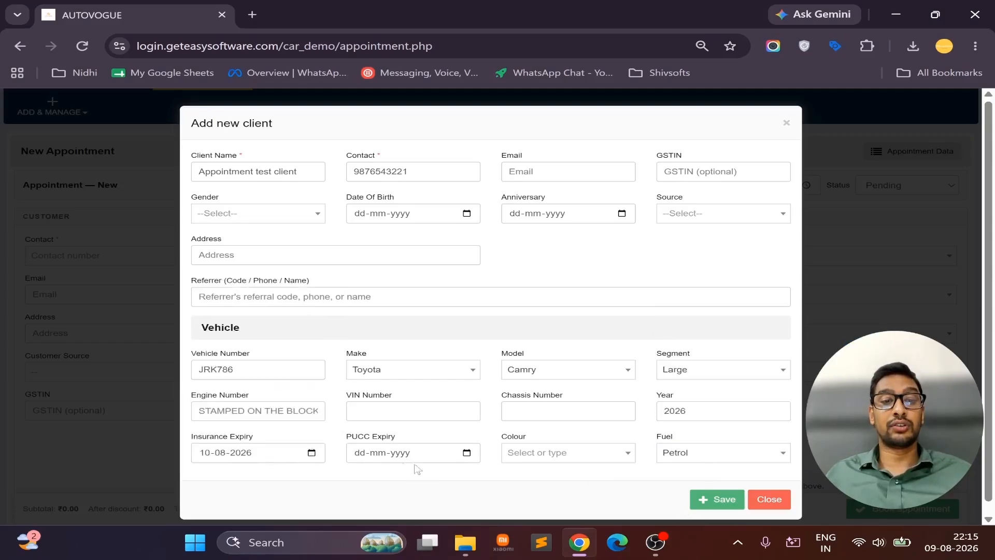
{"action": "left_click", "coordinate": [467, 453]}
{"action": "left_click", "coordinate": [383, 364]}
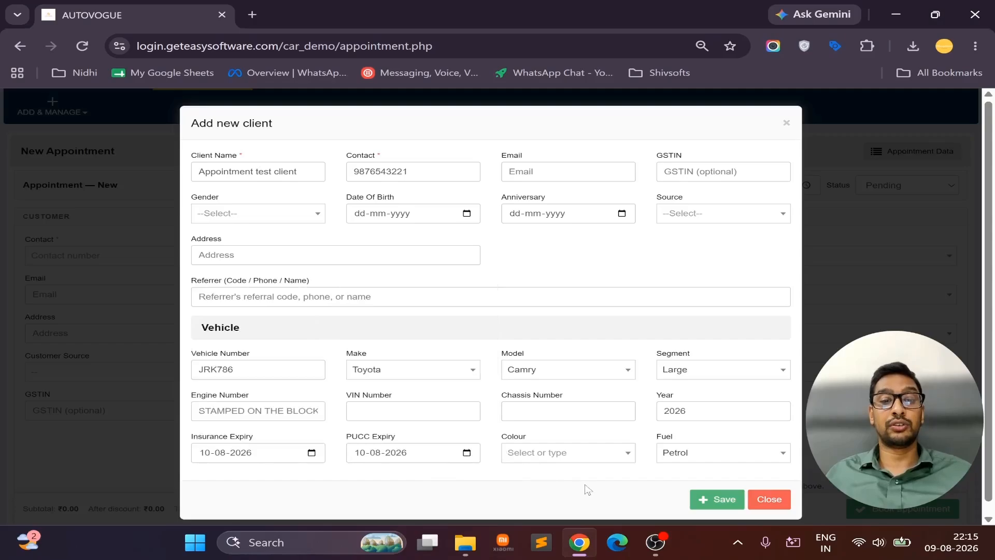
- Choose Grey as the vehicle's colour and save the new client
{"action": "left_click", "coordinate": [588, 455]}
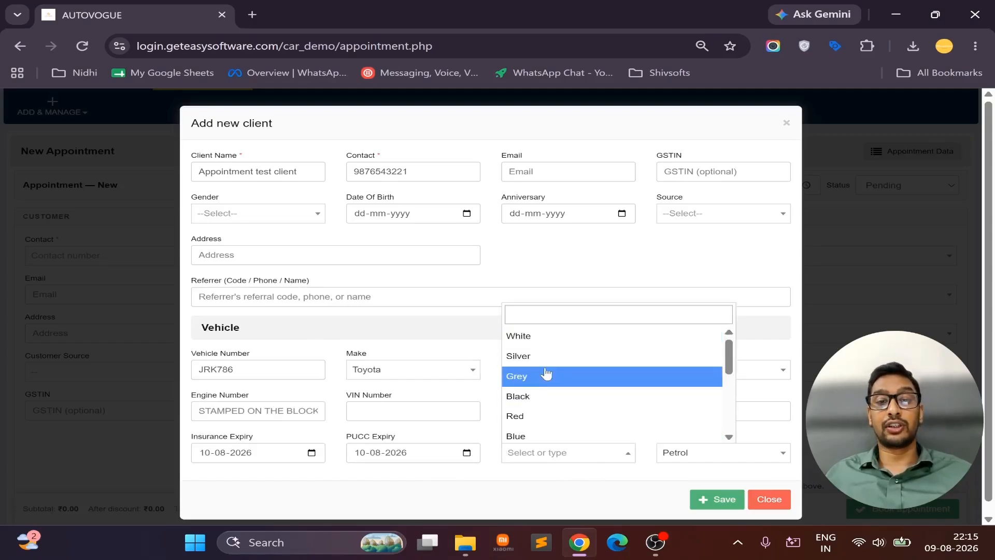
{"action": "left_click", "coordinate": [546, 374]}
{"action": "left_click", "coordinate": [716, 499]}
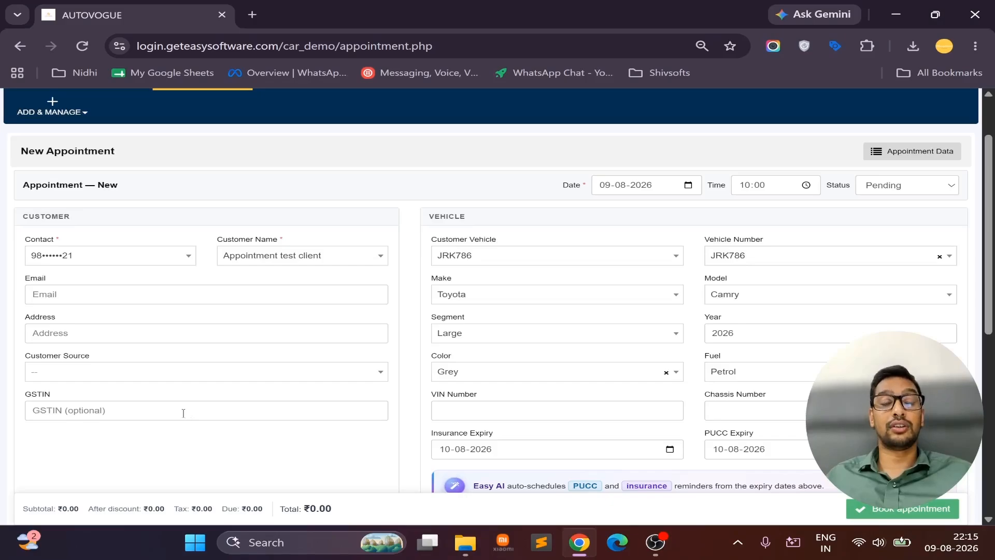
- Enable Pickup & Drop By Workshop to view its location and address fields, and disable it again
{"action": "scroll", "coordinate": [347, 458], "scroll_direction": "down", "scroll_amount": 2}
{"action": "scroll", "coordinate": [347, 443], "scroll_direction": "down", "scroll_amount": 3}
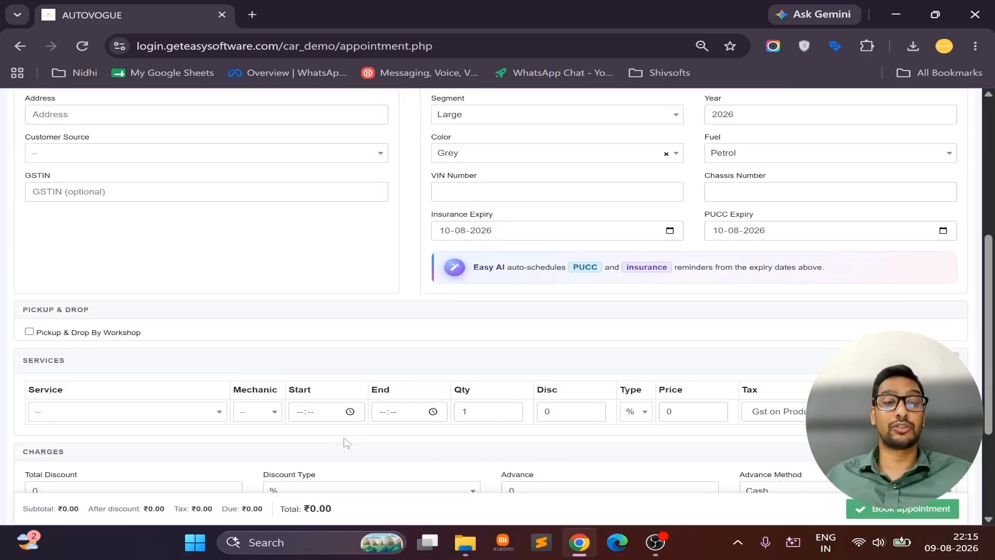
{"action": "left_click", "coordinate": [72, 334]}
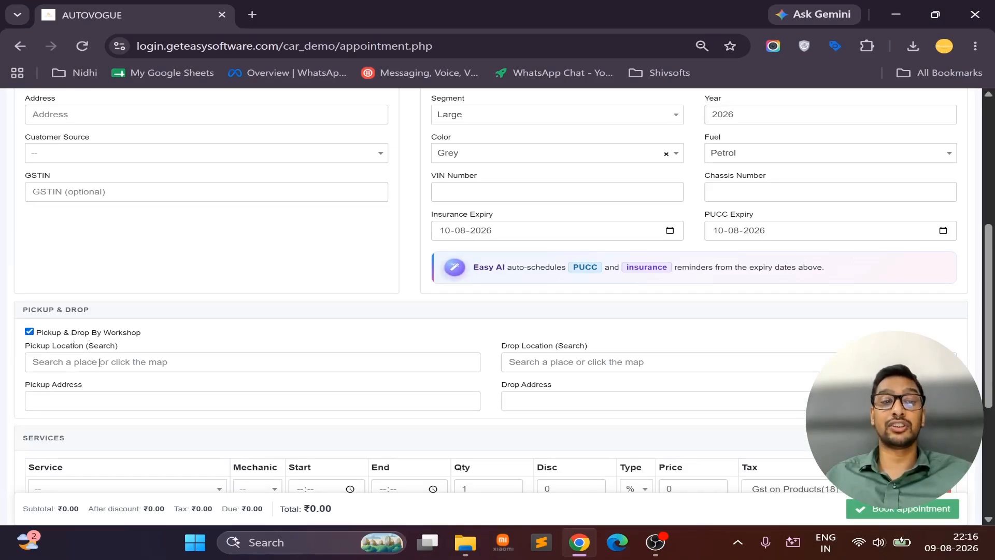
{"action": "left_click", "coordinate": [91, 334]}
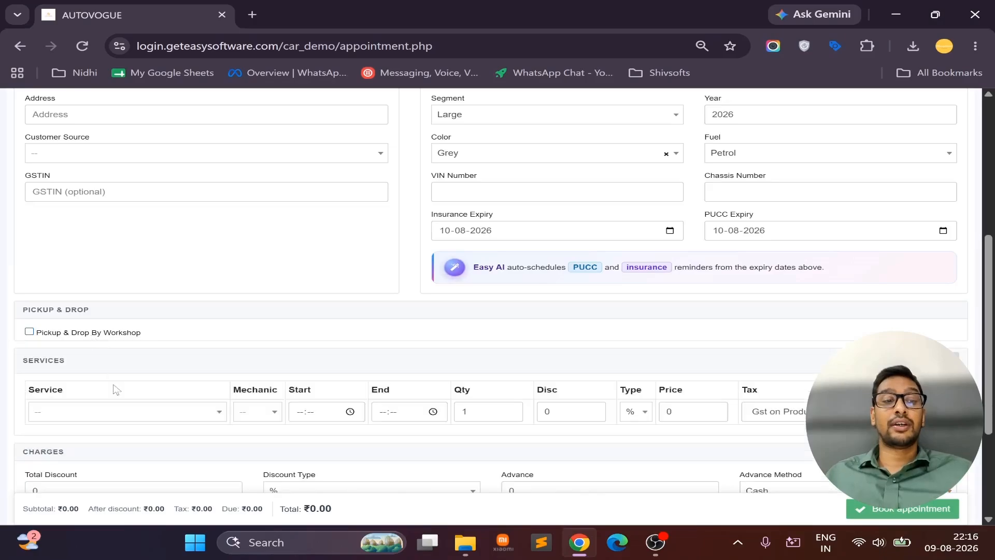
- Look through the selectable services in the appointment's service row and the Add & Manage options
{"action": "left_click", "coordinate": [112, 413]}
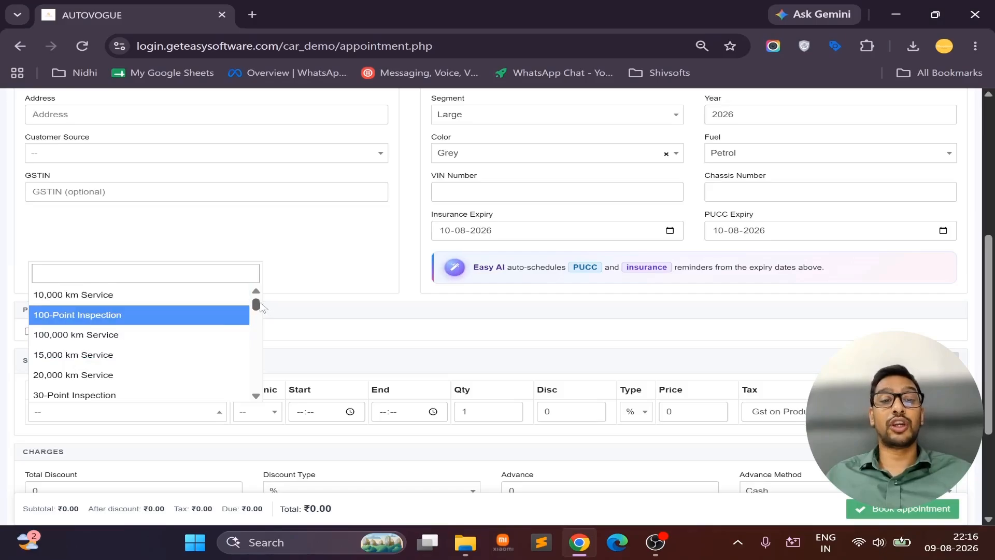
{"action": "left_click_drag", "start_coordinate": [256, 305], "coordinate": [259, 395]}
{"action": "left_click", "coordinate": [329, 270]}
{"action": "scroll", "coordinate": [474, 272], "scroll_direction": "up", "scroll_amount": 6}
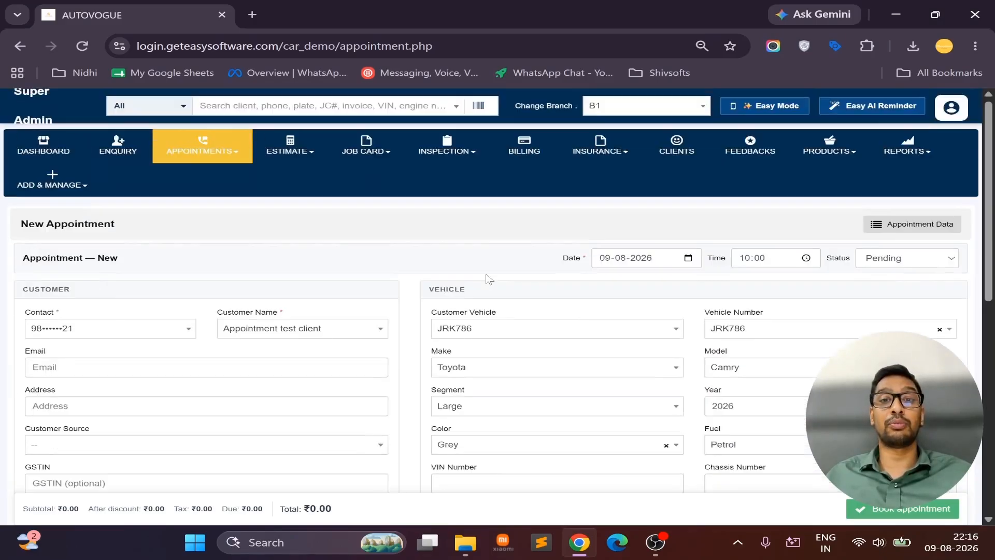
{"action": "left_click", "coordinate": [52, 180]}
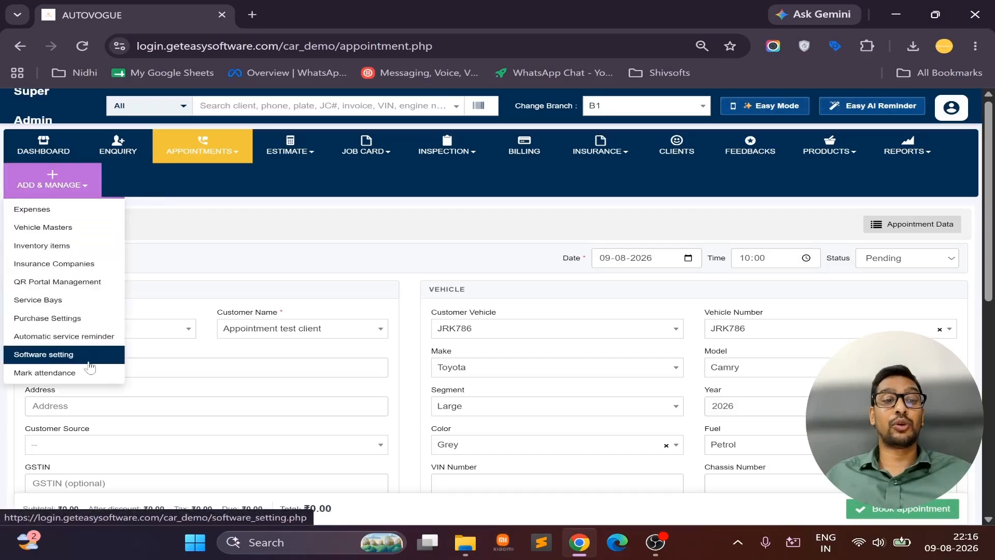
{"action": "left_click", "coordinate": [368, 215]}
- Search the service list for "servic" and choose AC Vacuum Service for the first service row
{"action": "scroll", "coordinate": [361, 288], "scroll_direction": "down", "scroll_amount": 6}
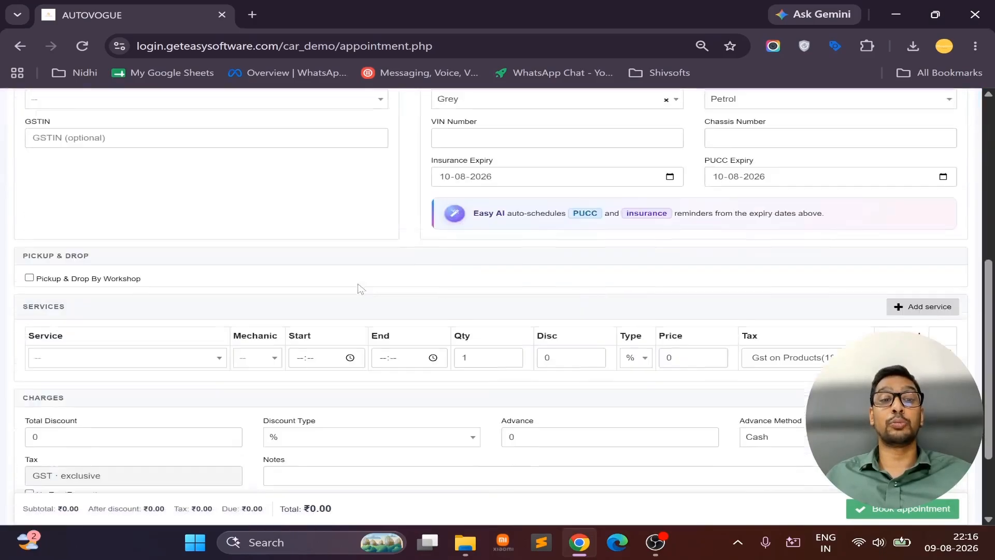
{"action": "scroll", "coordinate": [361, 288], "scroll_direction": "down", "scroll_amount": 3}
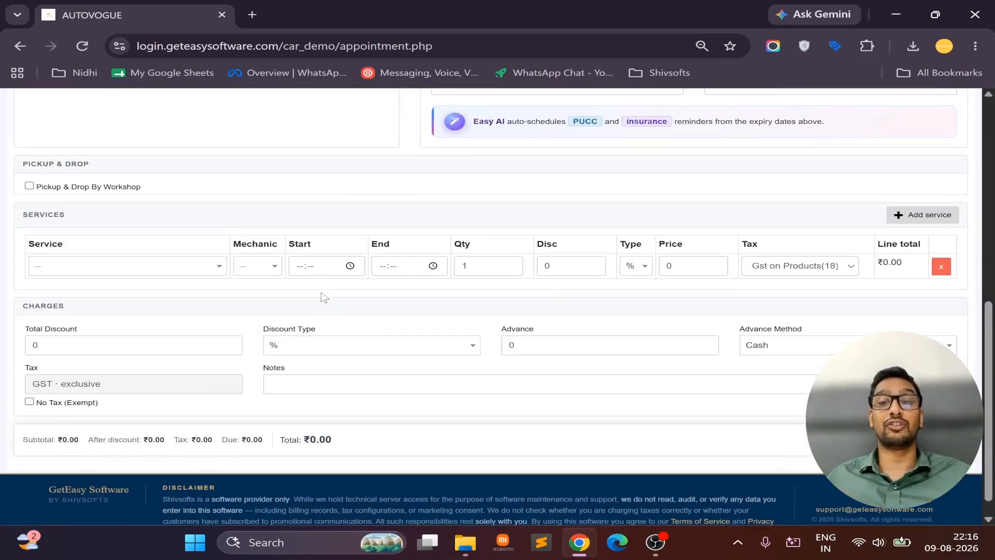
{"action": "left_click", "coordinate": [199, 269]}
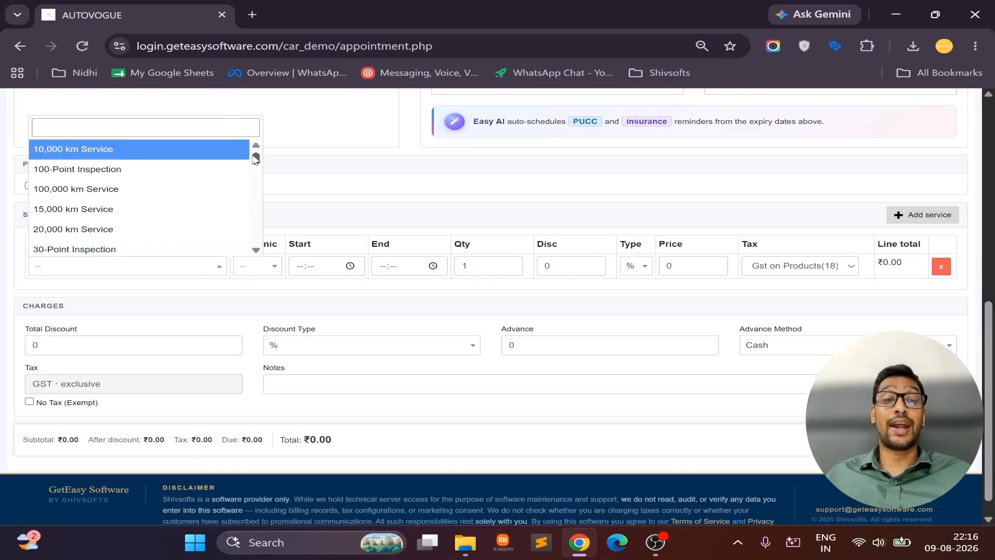
{"action": "left_click_drag", "start_coordinate": [255, 158], "coordinate": [255, 181]}
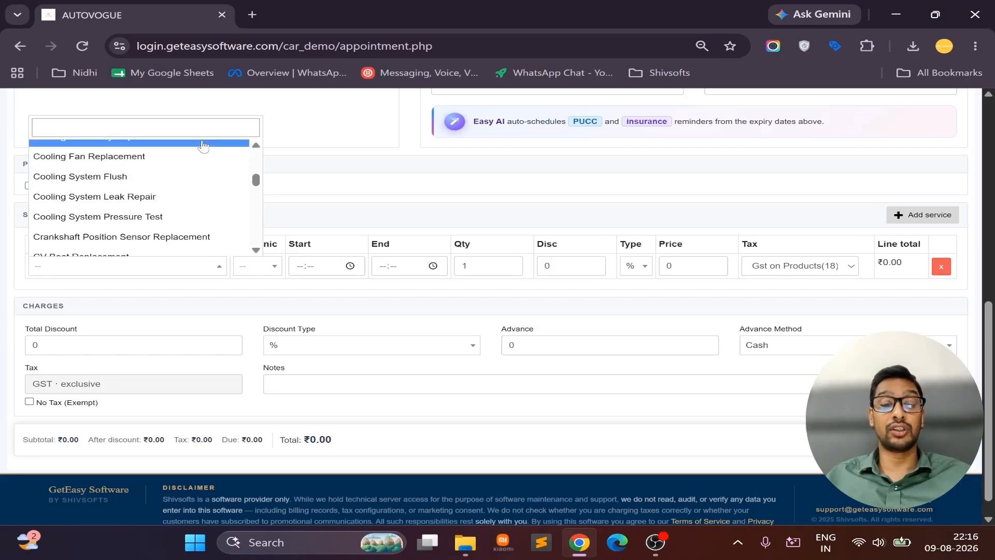
{"action": "type", "text": "servic"}
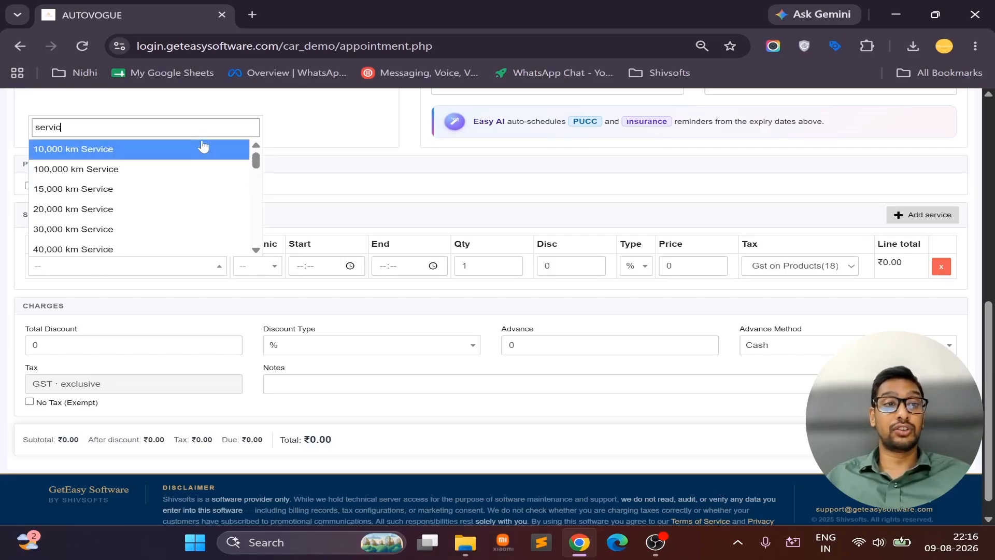
{"action": "scroll", "coordinate": [184, 205], "scroll_direction": "down", "scroll_amount": 3}
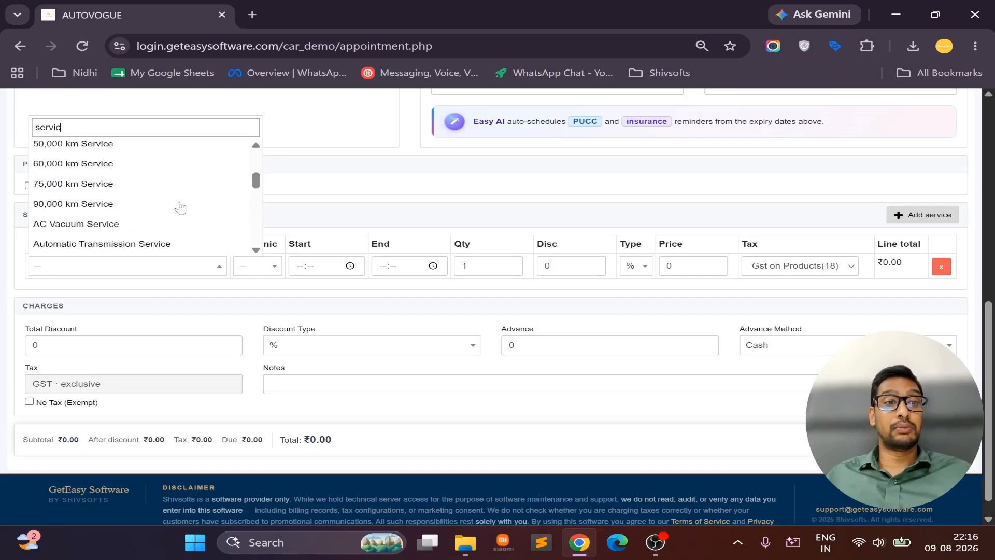
{"action": "left_click", "coordinate": [173, 227]}
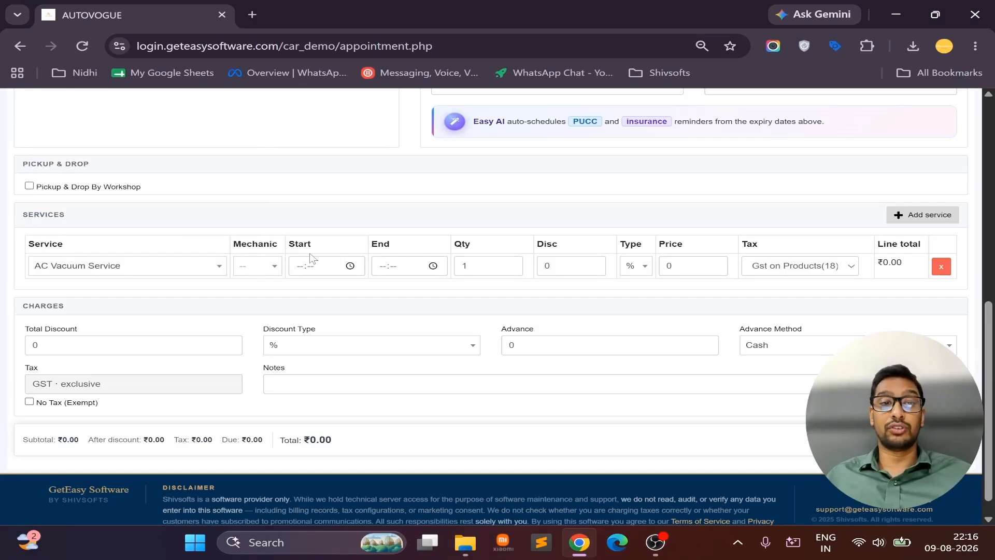
- Assign Mechanic 1 to the AC Vacuum Service row, set its price to 400 and choose the 18% exclusive GST tax
{"action": "left_click", "coordinate": [272, 277]}
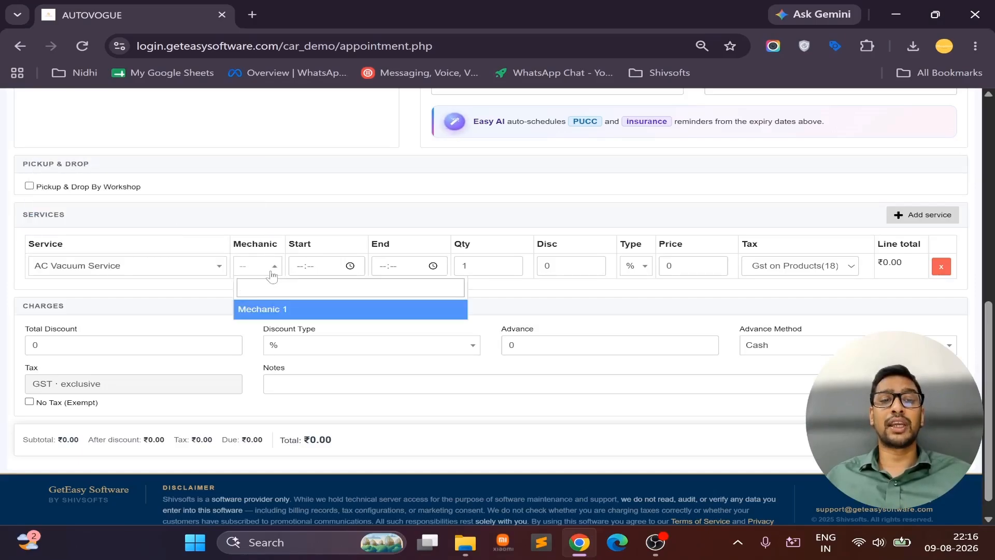
{"action": "left_click", "coordinate": [297, 309]}
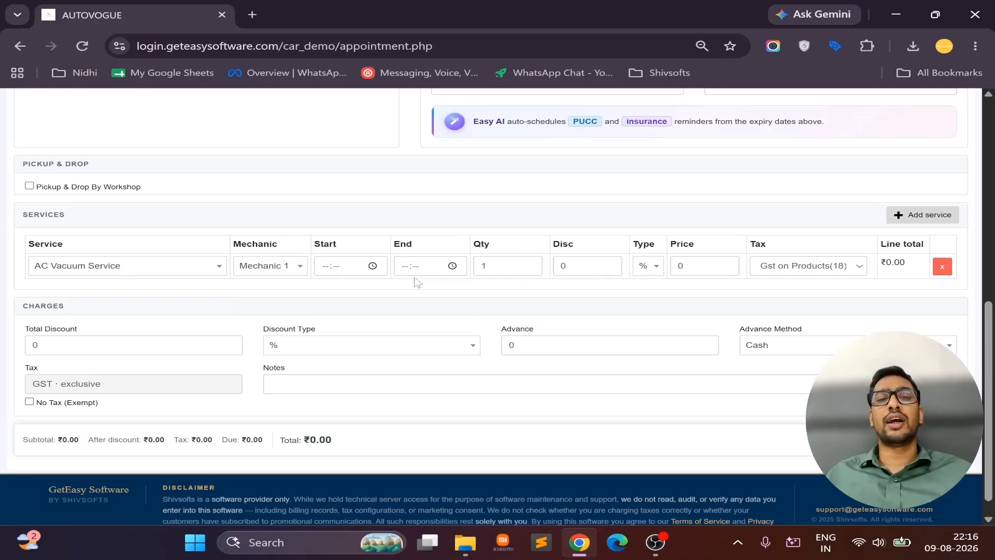
{"action": "left_click", "coordinate": [679, 265]}
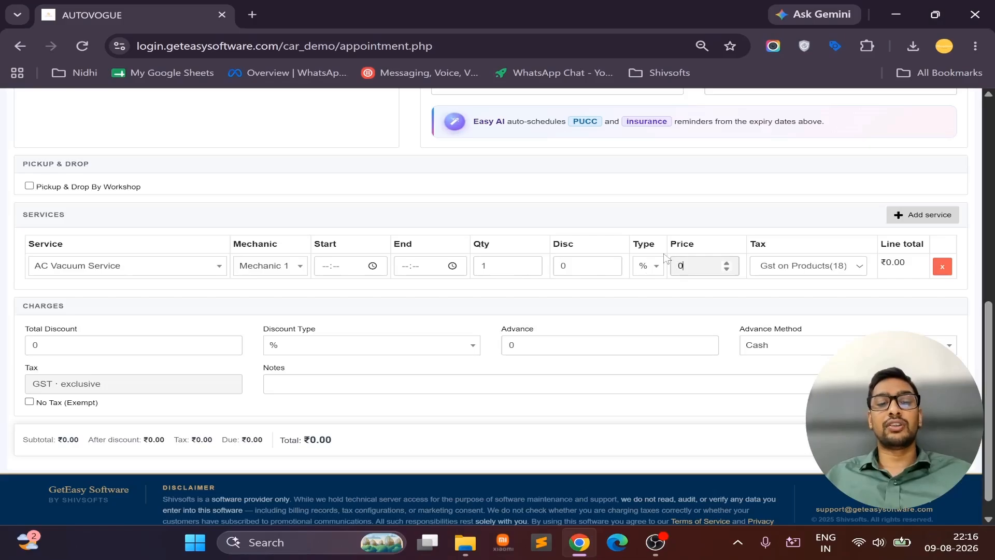
{"action": "type", "text": "400"}
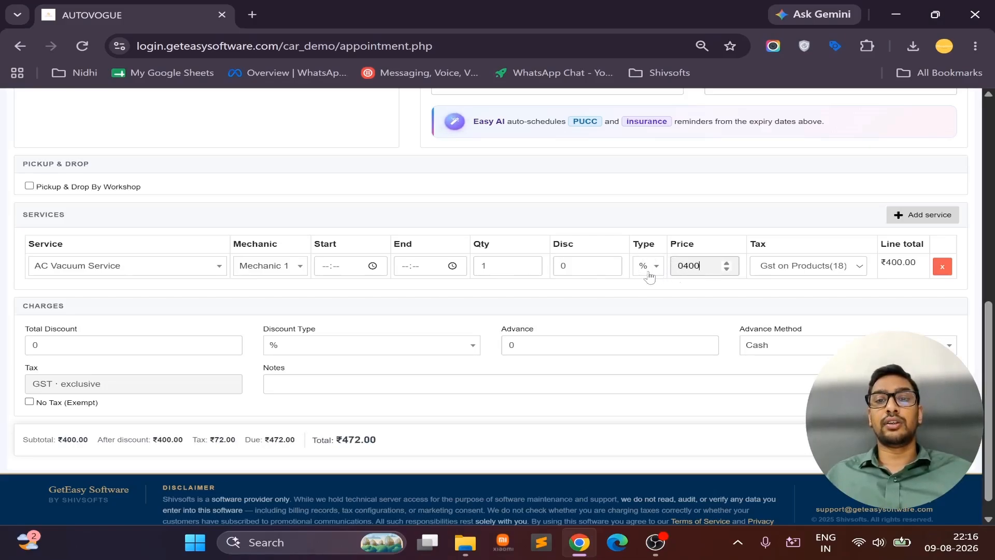
{"action": "left_click", "coordinate": [796, 271]}
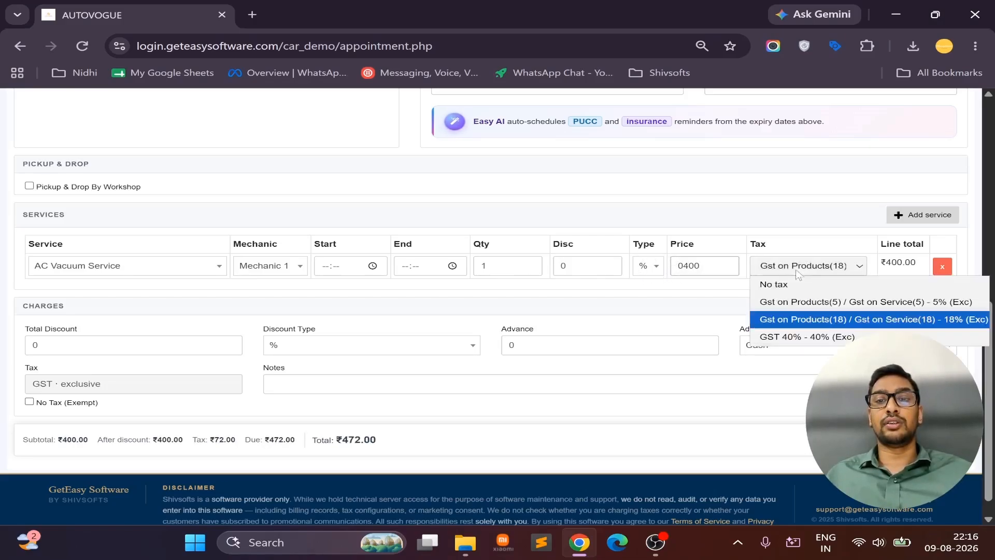
{"action": "left_click", "coordinate": [802, 321]}
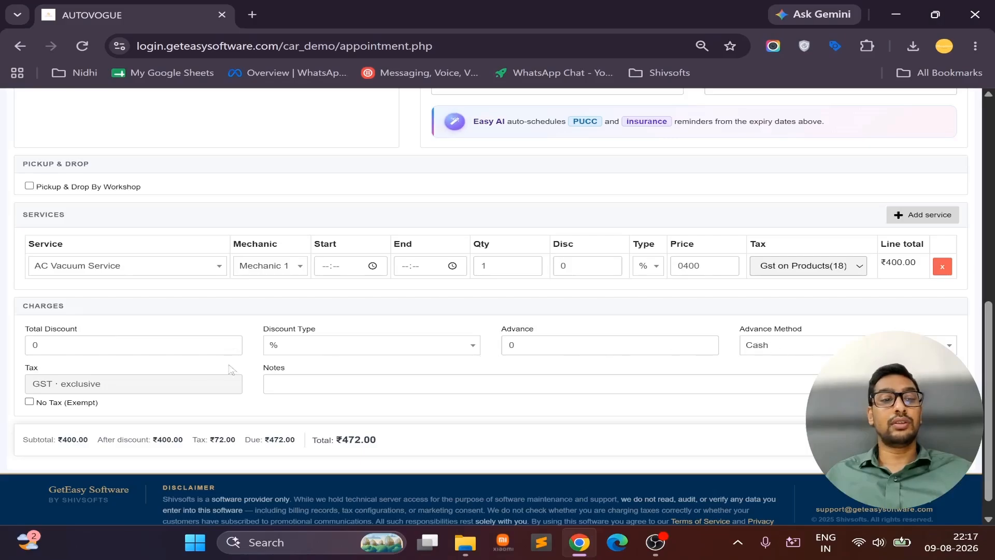
- Set the appointment's advance payment to 200
{"action": "left_click", "coordinate": [604, 342]}
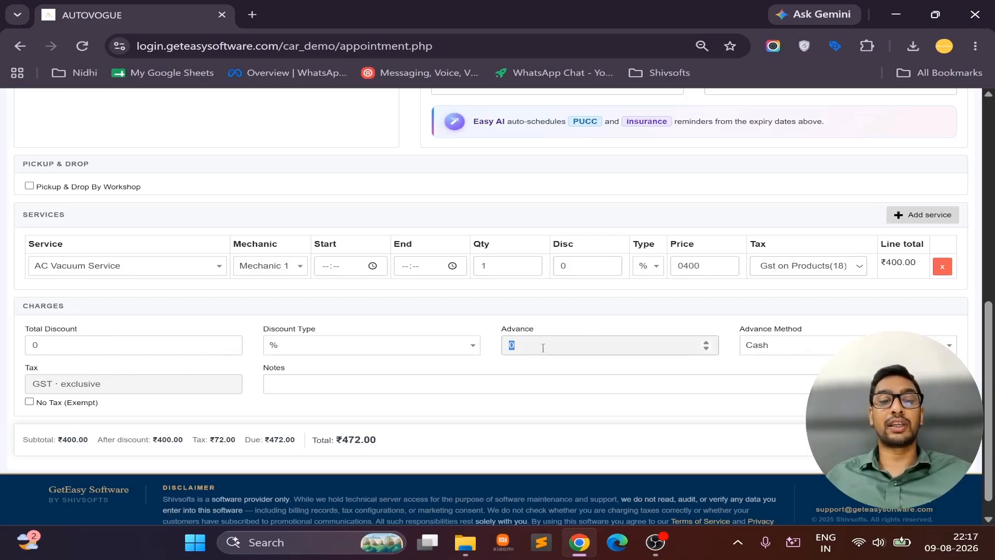
{"action": "type", "text": "200"}
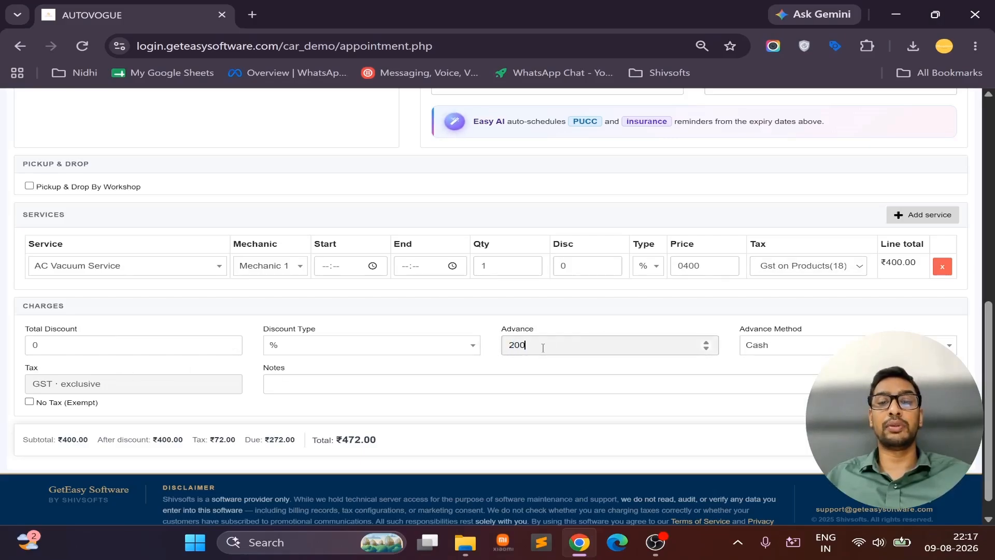
{"action": "left_click", "coordinate": [430, 447]}
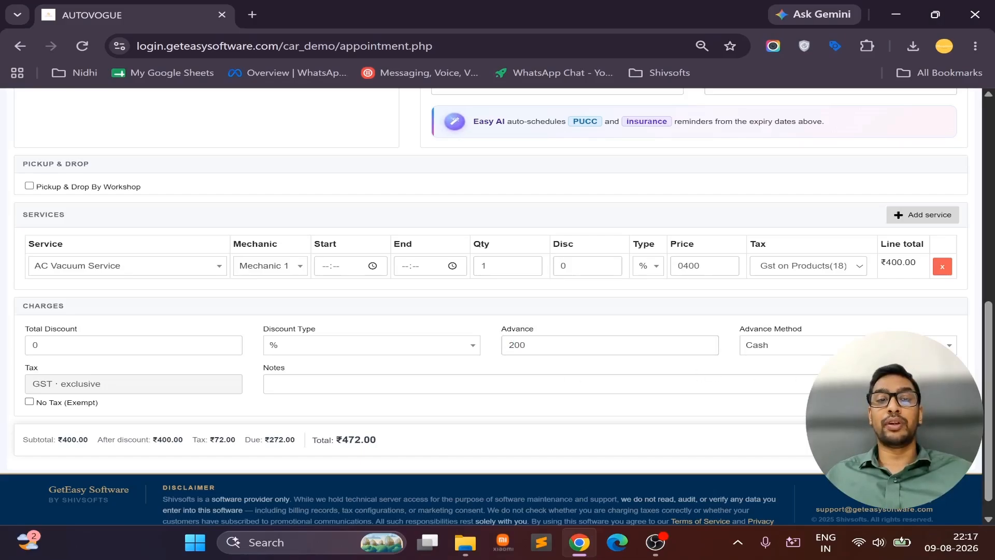
- Set the appointment date to 10-08-2026 and its time to 10:00, and book the appointment
{"action": "scroll", "coordinate": [695, 268], "scroll_direction": "up", "scroll_amount": 15}
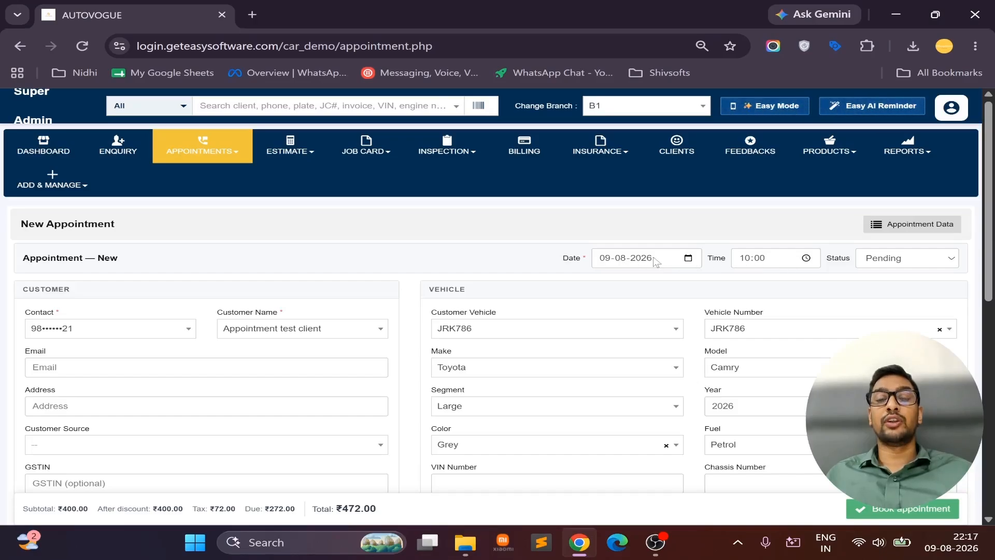
{"action": "left_click", "coordinate": [806, 258]}
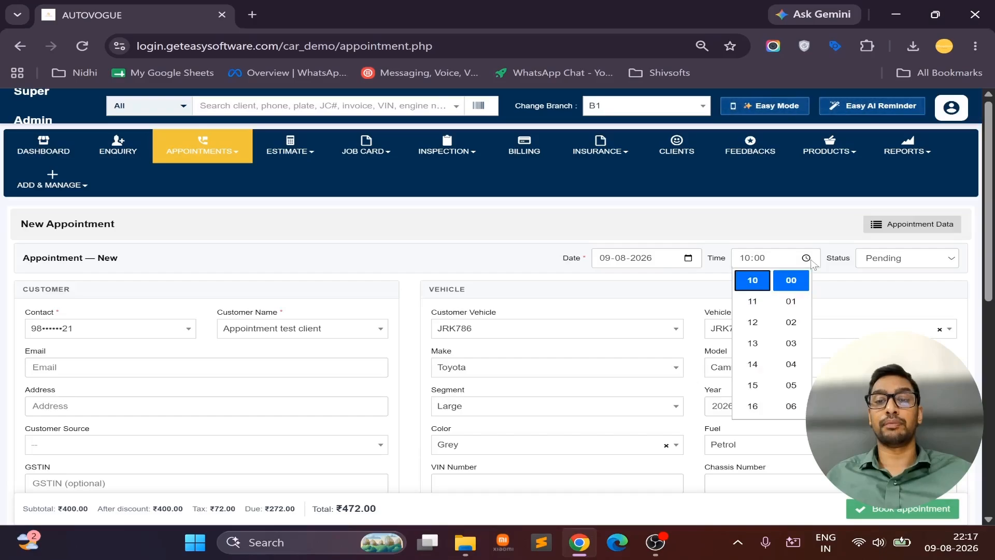
{"action": "left_click", "coordinate": [688, 258]}
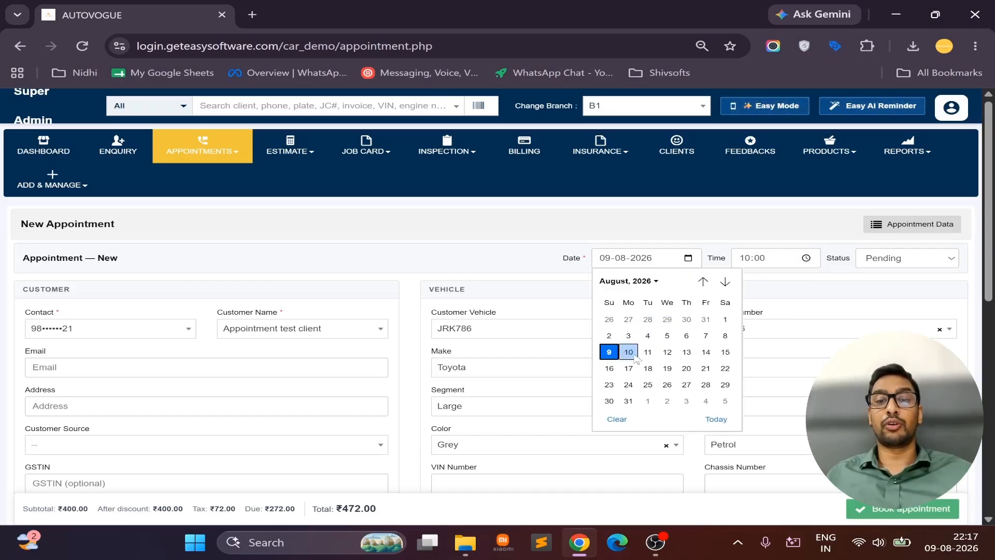
{"action": "left_click", "coordinate": [629, 348]}
{"action": "left_click", "coordinate": [756, 258]}
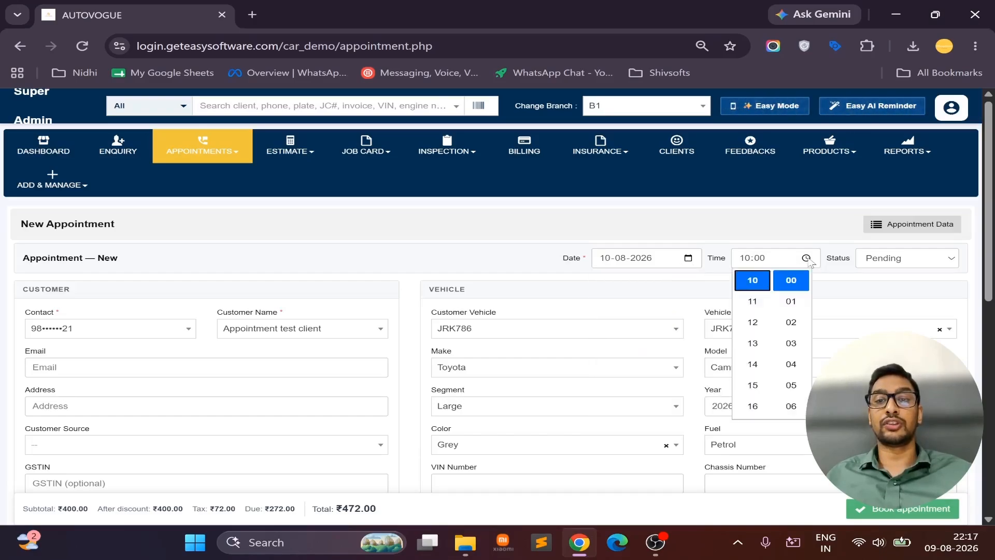
{"action": "scroll", "coordinate": [755, 326], "scroll_direction": "up", "scroll_amount": 3}
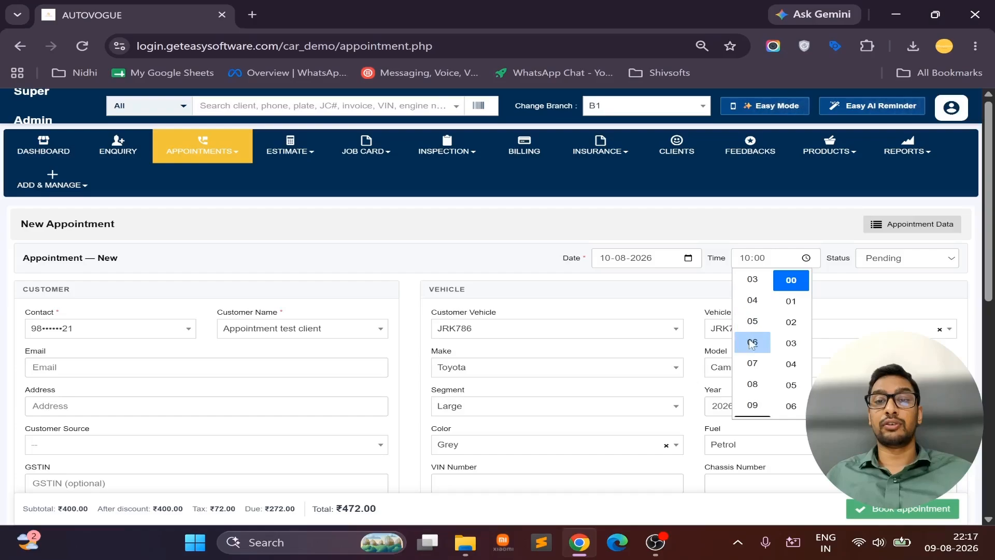
{"action": "scroll", "coordinate": [752, 342], "scroll_direction": "down", "scroll_amount": 2}
{"action": "left_click", "coordinate": [791, 283]}
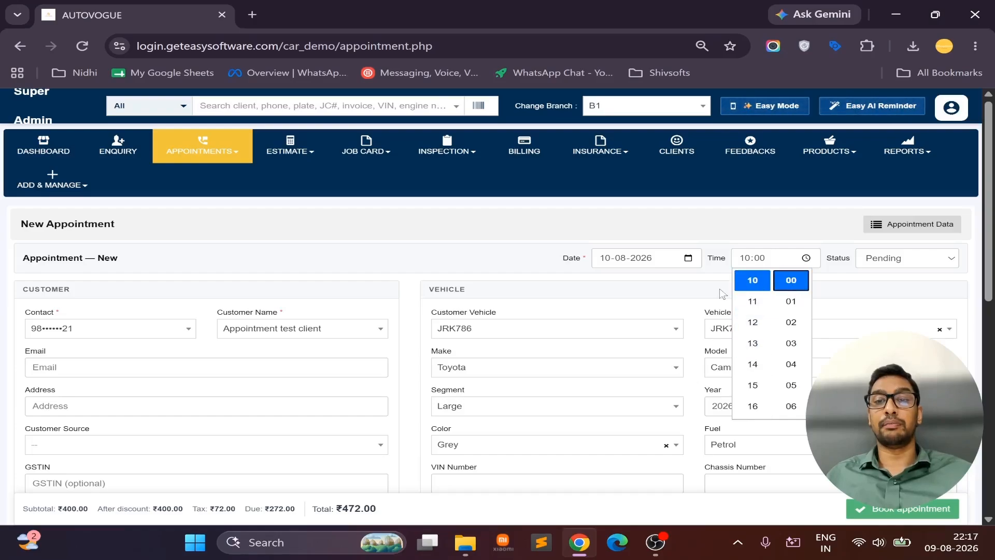
{"action": "left_click", "coordinate": [677, 284]}
{"action": "scroll", "coordinate": [678, 284], "scroll_direction": "down", "scroll_amount": 8}
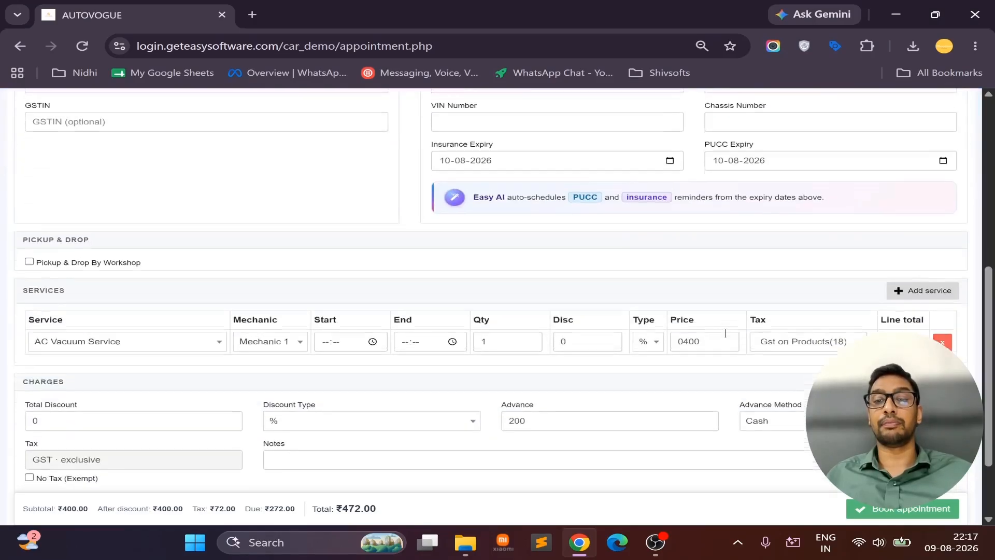
{"action": "left_click", "coordinate": [902, 415]}
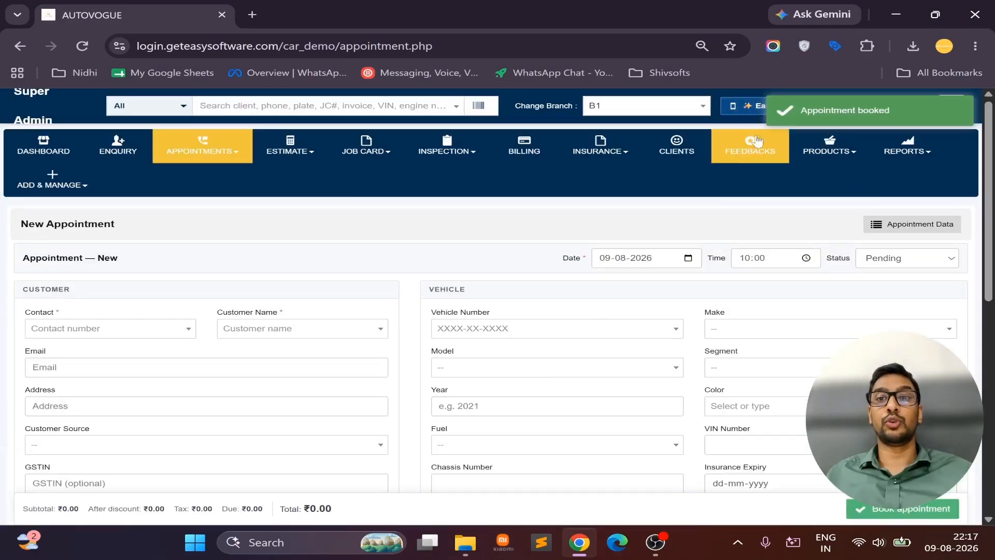
- Examine the booked Toyota Camry appointment's details in the dashboard calendar for August 10, 2026, and close them
{"action": "left_click", "coordinate": [44, 148]}
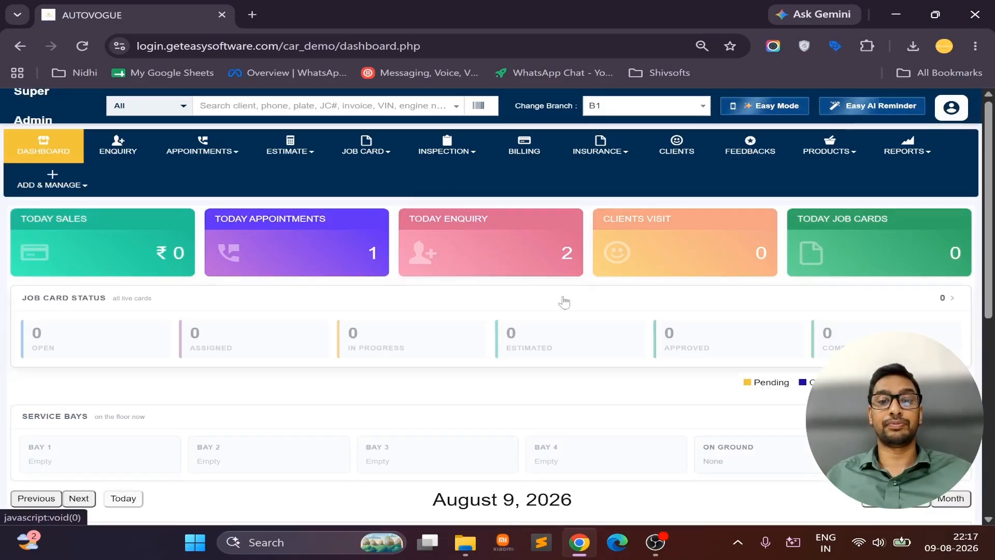
{"action": "scroll", "coordinate": [520, 271], "scroll_direction": "down", "scroll_amount": 5}
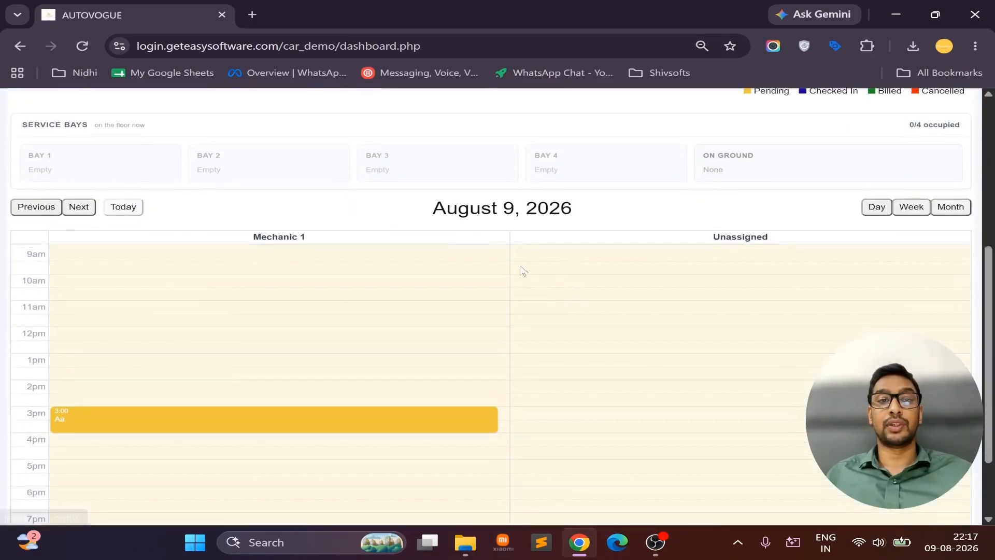
{"action": "left_click", "coordinate": [79, 208]}
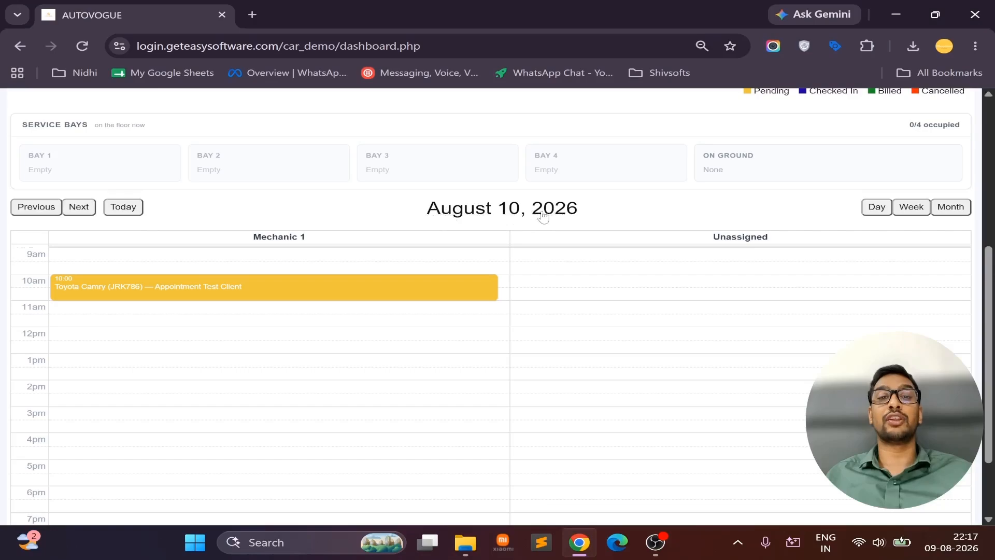
{"action": "mouse_move", "coordinate": [297, 280]}
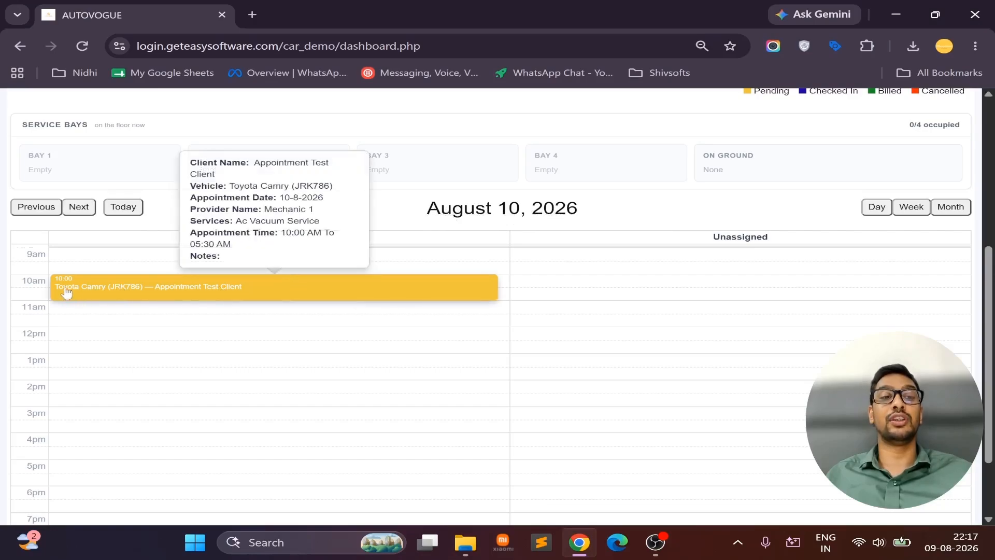
{"action": "left_click", "coordinate": [239, 290]}
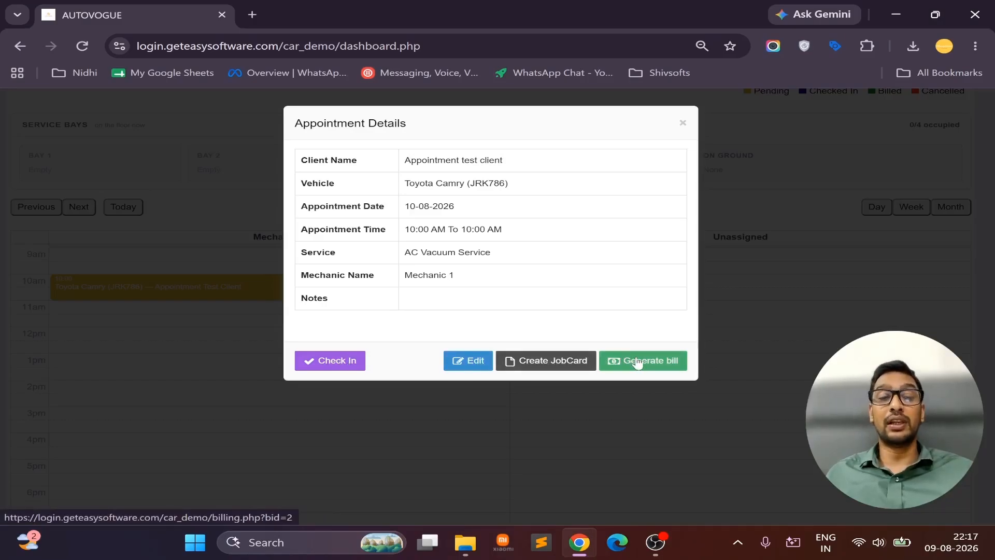
{"action": "left_click", "coordinate": [682, 125]}
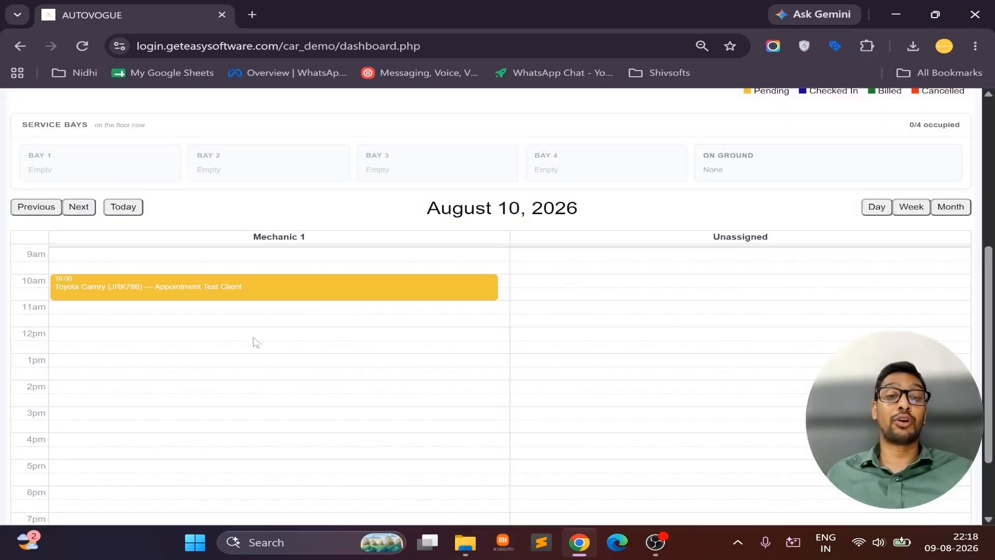
- Open a booking form from Mechanic 1's 12 PM calendar slot, enable SMS and WhatsApp notifications, and close it without booking
{"action": "left_click", "coordinate": [136, 339]}
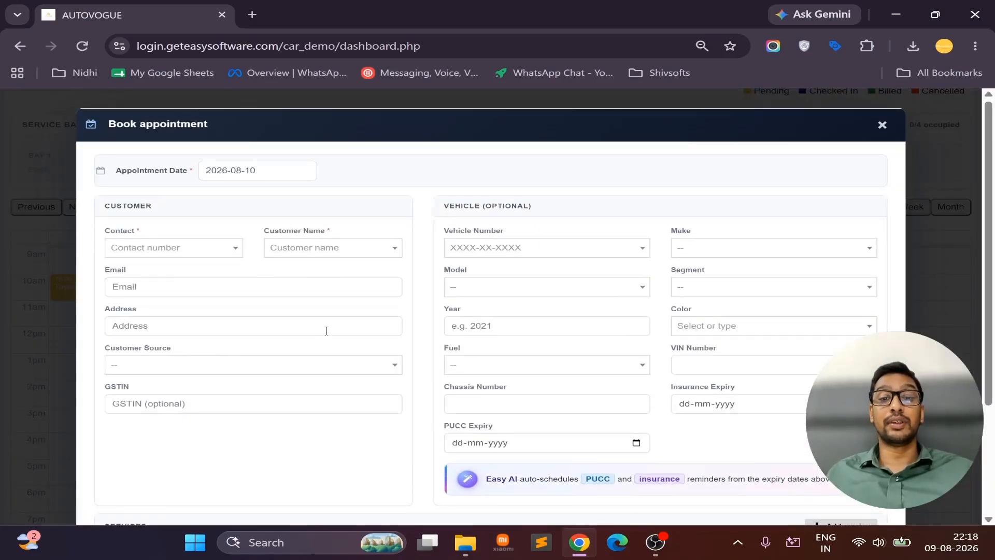
{"action": "scroll", "coordinate": [331, 331], "scroll_direction": "down", "scroll_amount": 3}
{"action": "scroll", "coordinate": [366, 342], "scroll_direction": "up", "scroll_amount": 3}
{"action": "scroll", "coordinate": [383, 337], "scroll_direction": "down", "scroll_amount": 3}
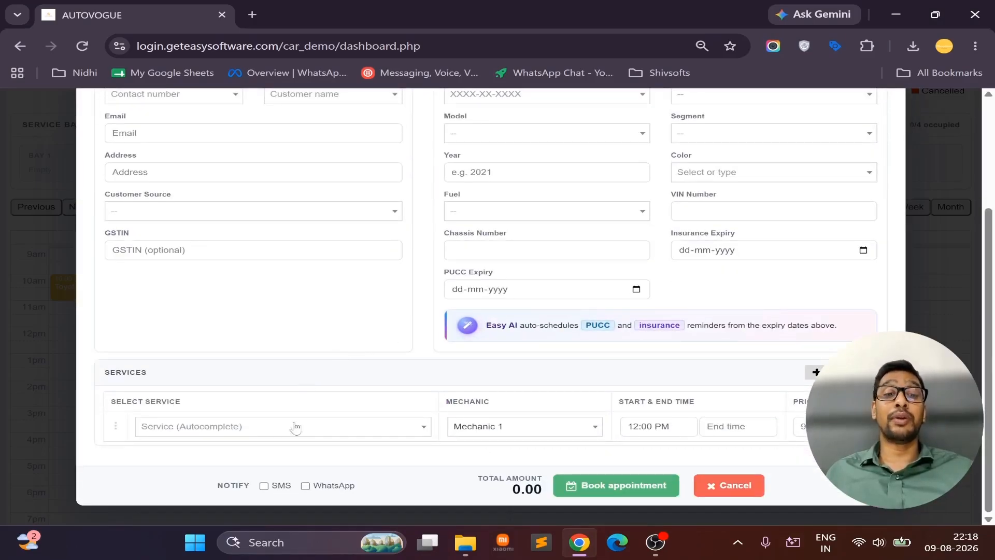
{"action": "left_click_drag", "start_coordinate": [211, 487], "coordinate": [259, 488]}
{"action": "left_click", "coordinate": [263, 486]}
{"action": "left_click", "coordinate": [305, 485]}
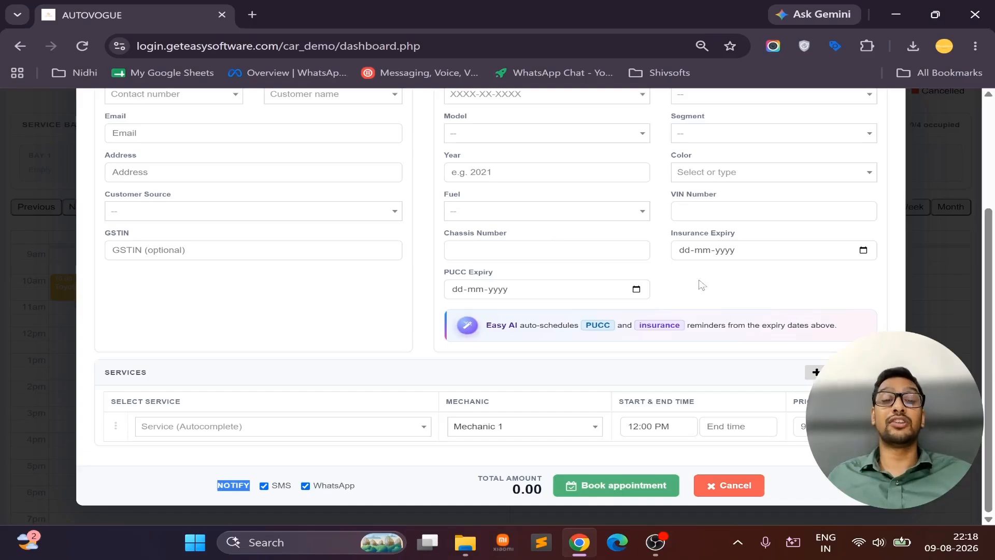
{"action": "scroll", "coordinate": [714, 303], "scroll_direction": "up", "scroll_amount": 3}
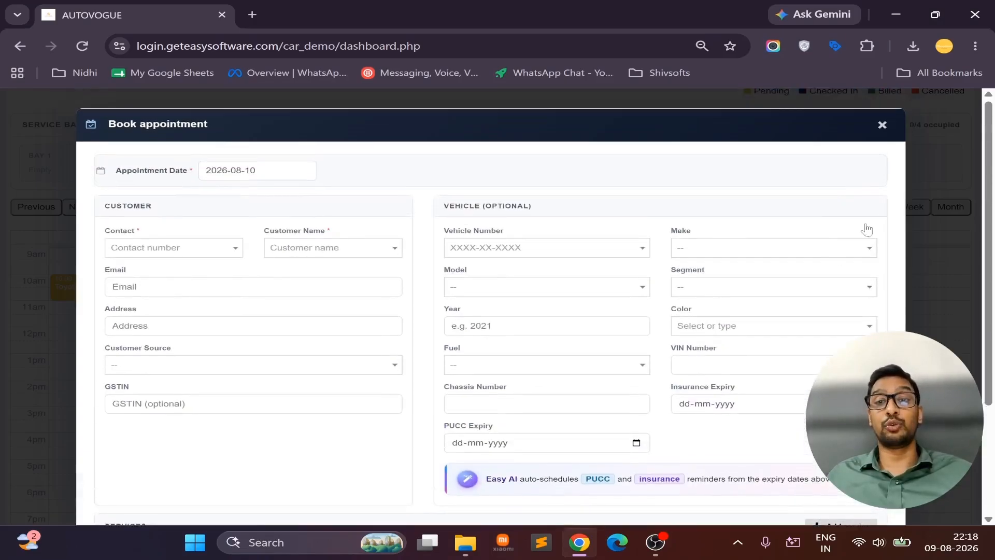
{"action": "left_click", "coordinate": [881, 123]}
- Start another new appointment and choose 10,000 km Service for the first service row
{"action": "scroll", "coordinate": [479, 253], "scroll_direction": "up", "scroll_amount": 3}
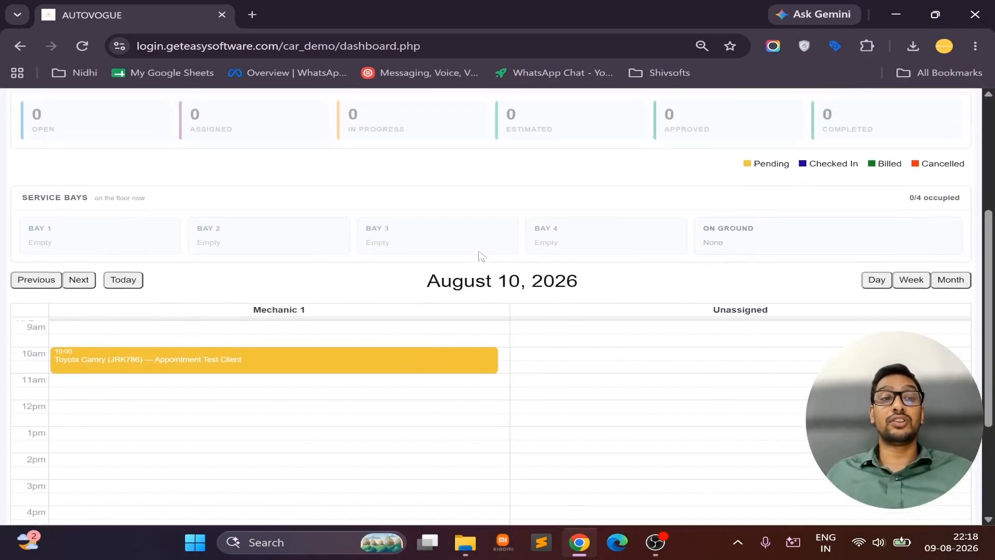
{"action": "scroll", "coordinate": [479, 254], "scroll_direction": "up", "scroll_amount": 3}
{"action": "left_click", "coordinate": [202, 147]}
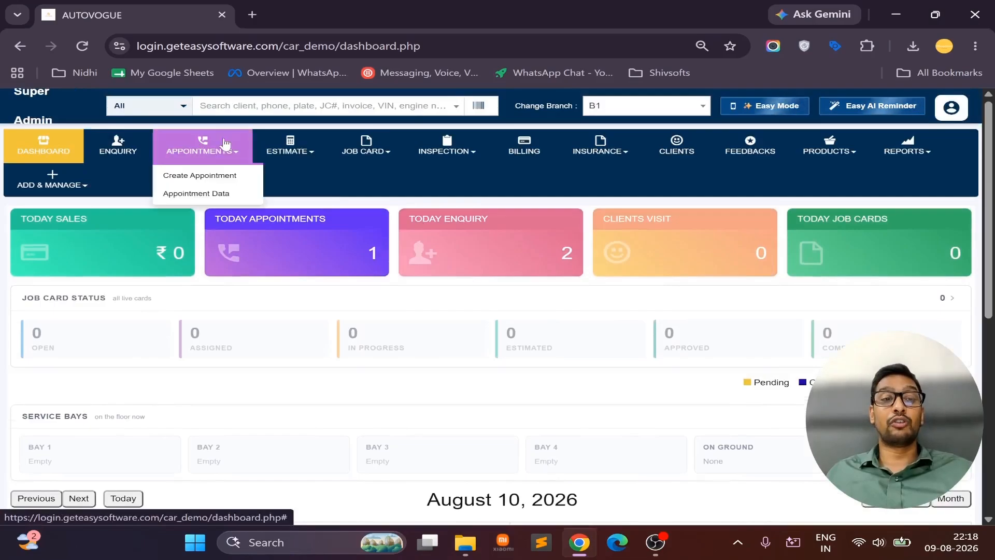
{"action": "left_click", "coordinate": [221, 177]}
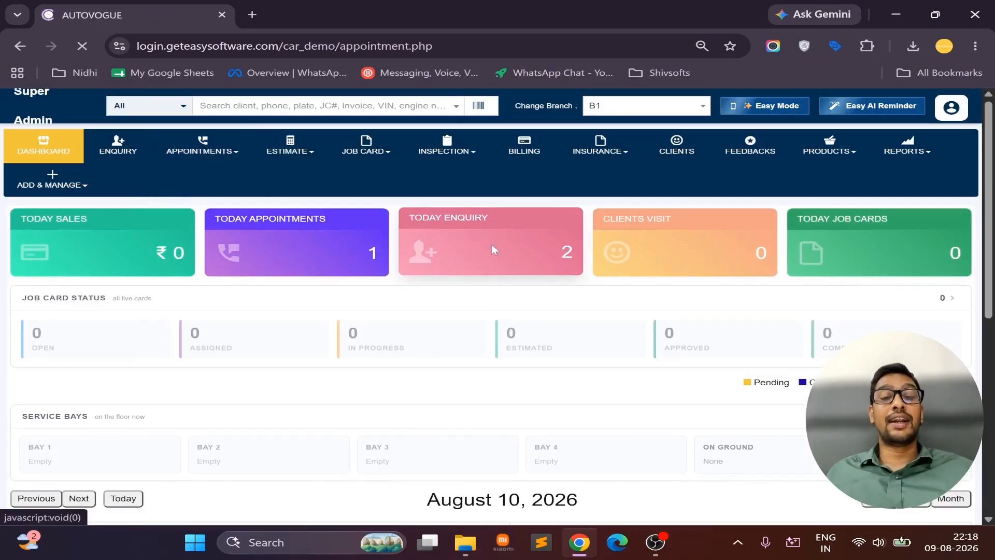
{"action": "scroll", "coordinate": [569, 272], "scroll_direction": "down", "scroll_amount": 9}
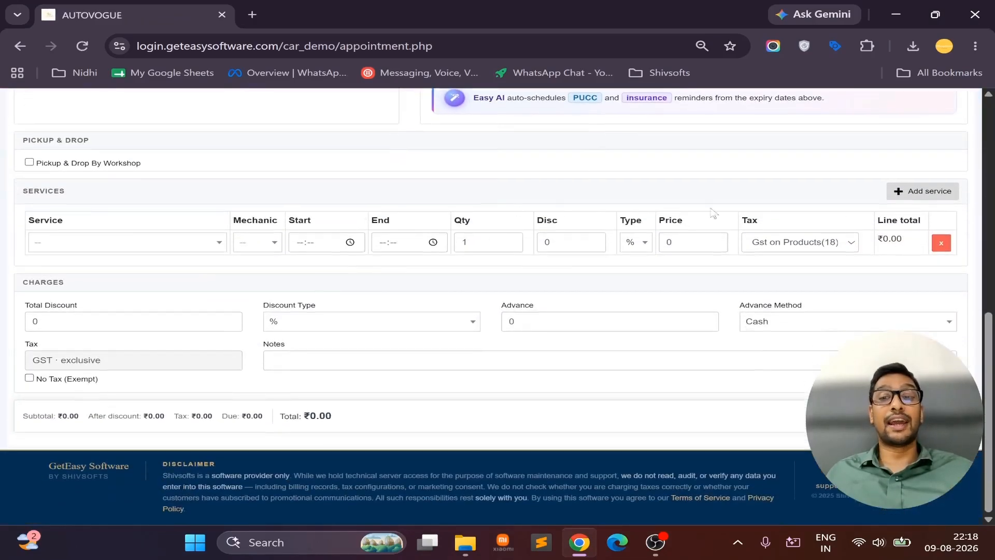
{"action": "left_click", "coordinate": [130, 251]}
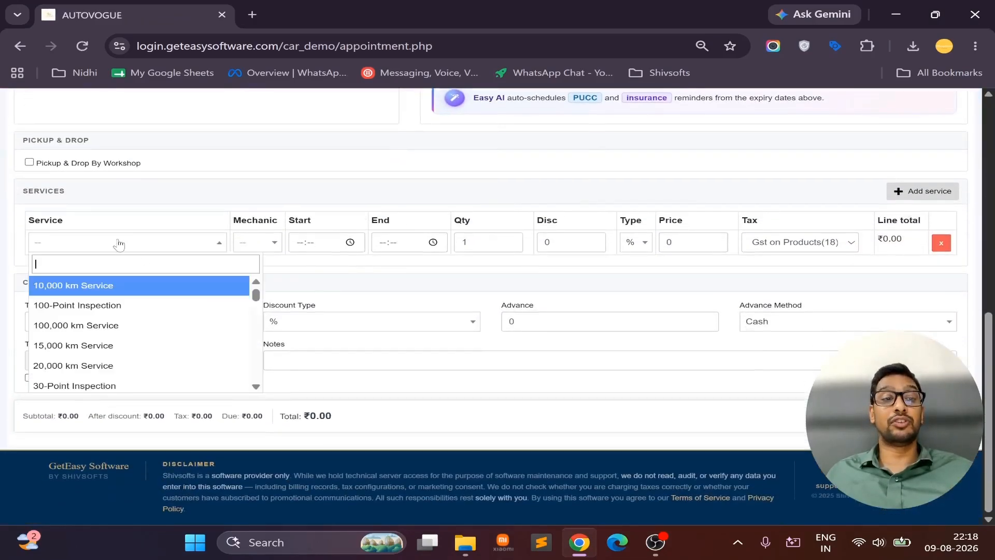
{"action": "left_click", "coordinate": [116, 290]}
- Add a second service row, search its services for "ppf" and choose PPF - Bumper
{"action": "left_click", "coordinate": [923, 192]}
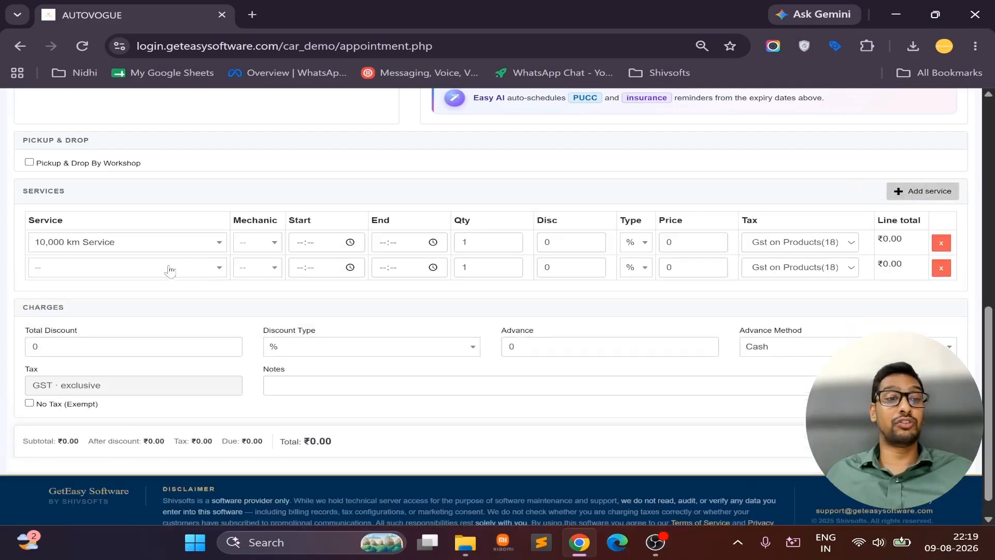
{"action": "left_click", "coordinate": [167, 267]}
{"action": "type", "text": "ppf"}
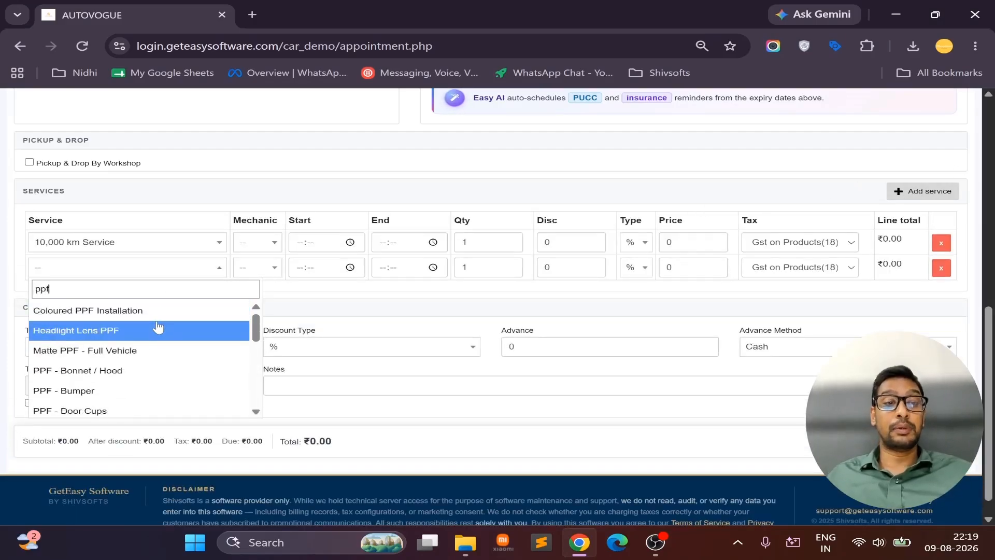
{"action": "left_click", "coordinate": [139, 391]}
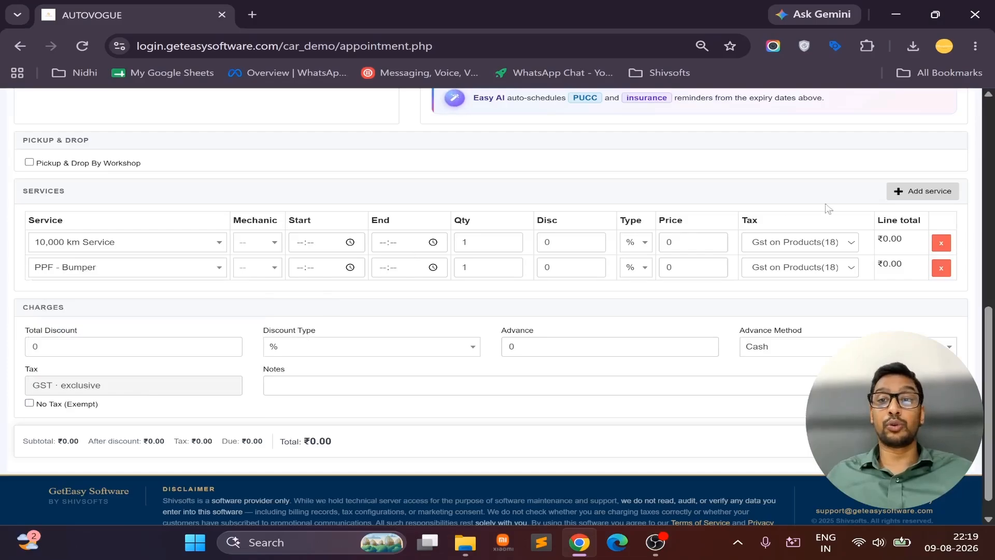
- Add a third service row to the new appointment and choose Alloy Wheel Detailing
{"action": "left_click", "coordinate": [877, 199]}
{"action": "left_click", "coordinate": [37, 292]}
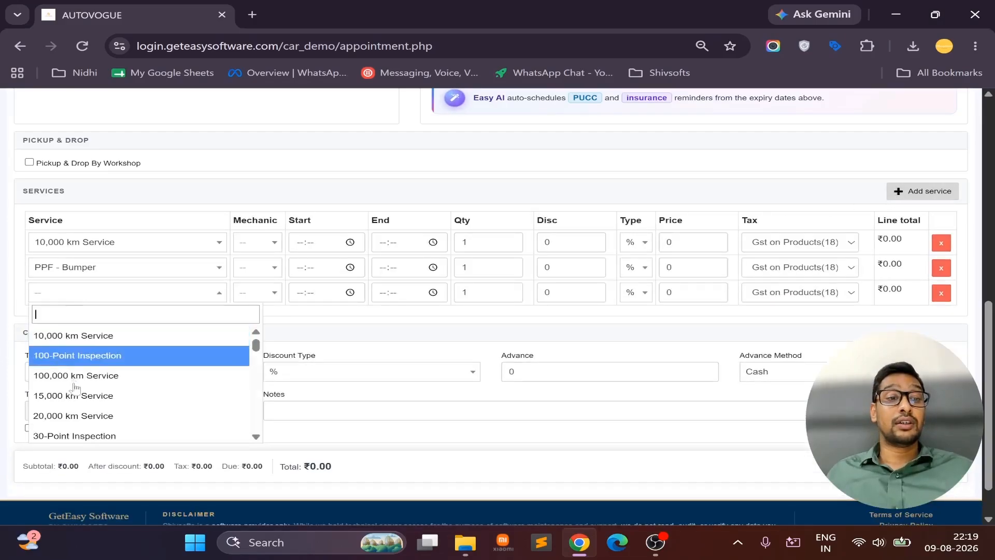
{"action": "scroll", "coordinate": [177, 426], "scroll_direction": "down", "scroll_amount": 3}
{"action": "scroll", "coordinate": [176, 427], "scroll_direction": "down", "scroll_amount": 3}
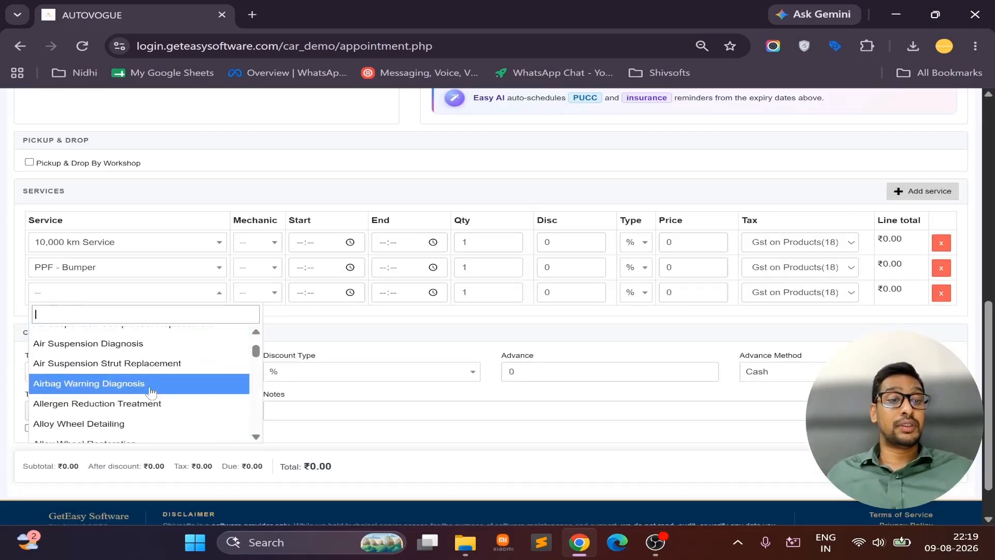
{"action": "left_click", "coordinate": [148, 430]}
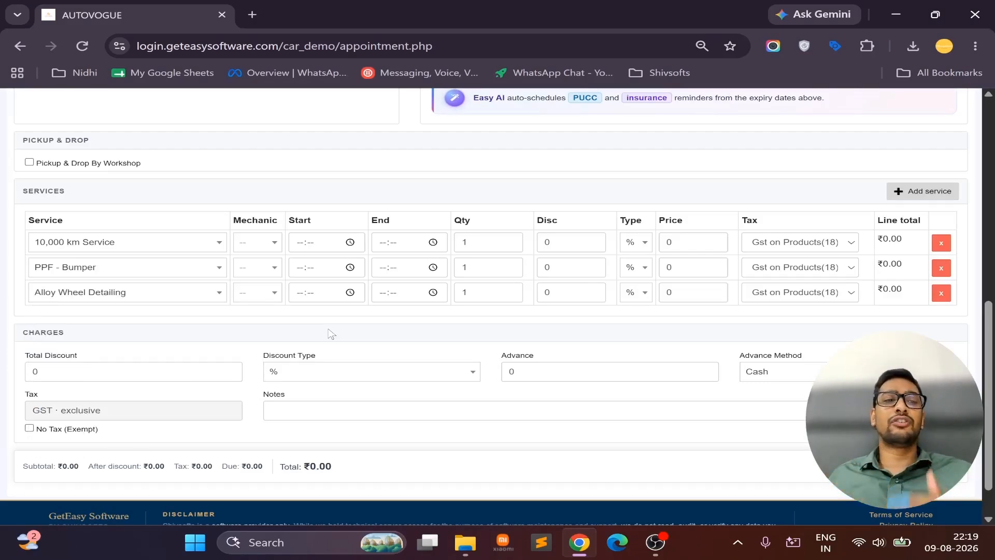
- Assign Mechanic 1 to the PPF - Bumper service and view the tax options for the 10,000 km Service
{"action": "left_click", "coordinate": [253, 268]}
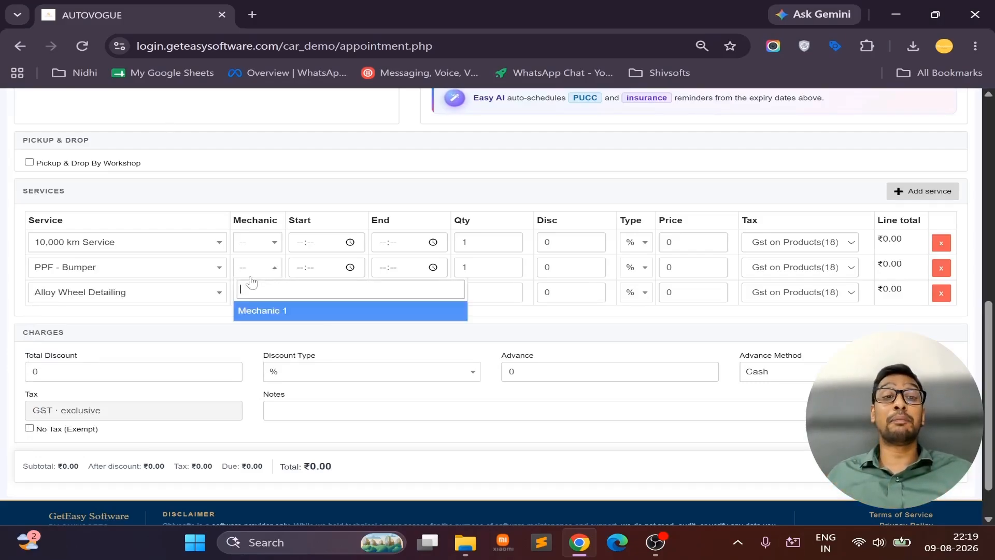
{"action": "left_click", "coordinate": [262, 312]}
{"action": "left_click", "coordinate": [267, 294]}
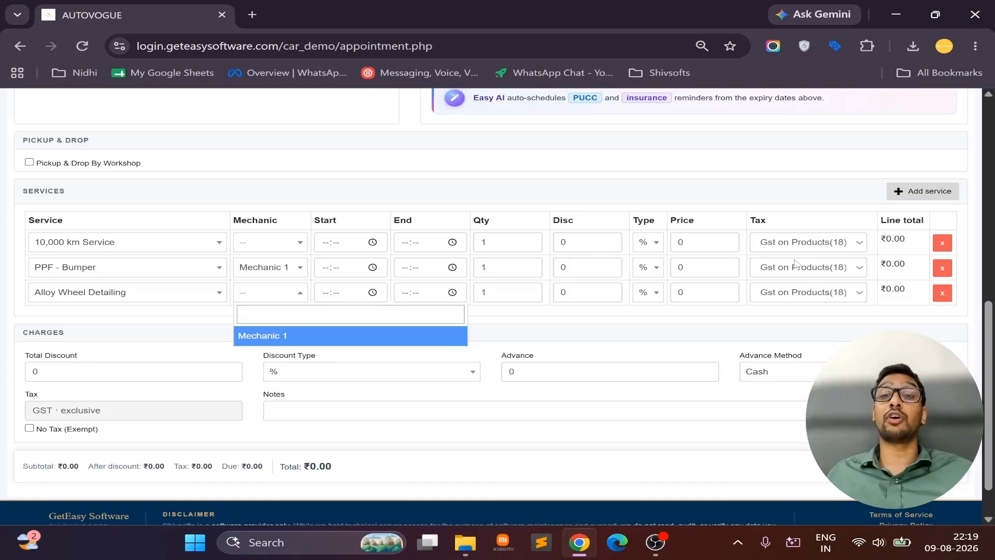
{"action": "left_click", "coordinate": [808, 244]}
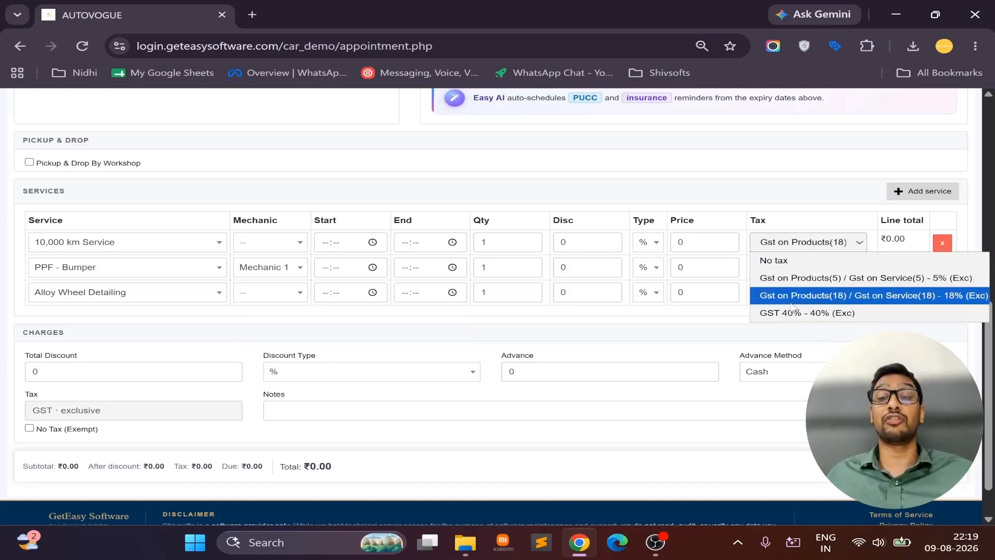
{"action": "left_click", "coordinate": [652, 322]}
{"action": "scroll", "coordinate": [651, 332], "scroll_direction": "up", "scroll_amount": 10}
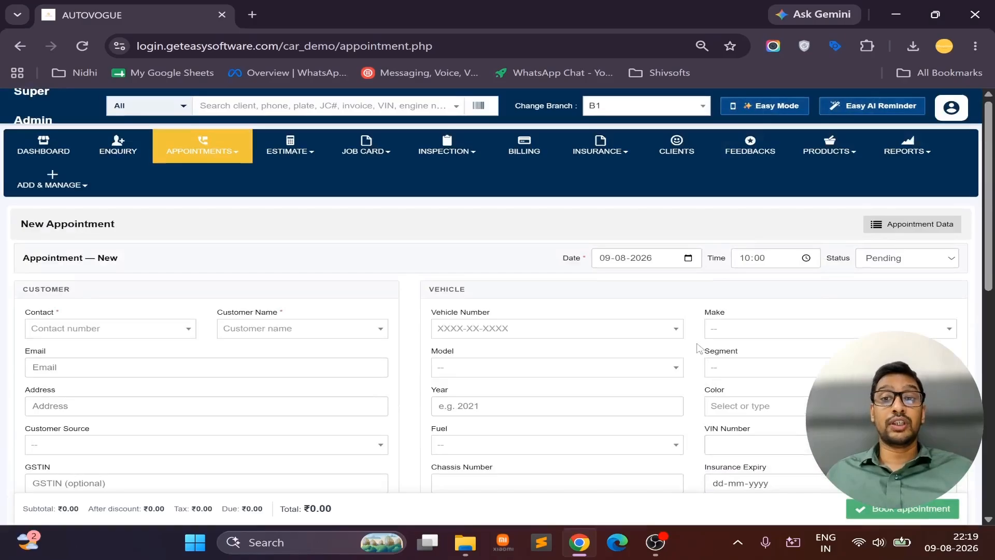
{"action": "scroll", "coordinate": [700, 346], "scroll_direction": "down", "scroll_amount": 7}
{"action": "scroll", "coordinate": [699, 346], "scroll_direction": "up", "scroll_amount": 4}
{"action": "scroll", "coordinate": [702, 348], "scroll_direction": "down", "scroll_amount": 3}
{"action": "scroll", "coordinate": [701, 348], "scroll_direction": "down", "scroll_amount": 5}
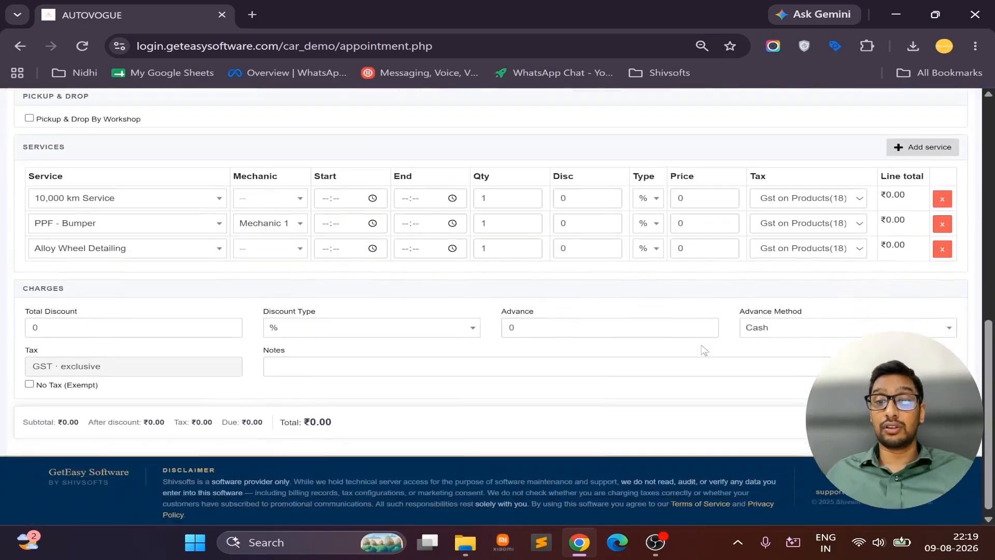
- Leave the new appointment without booking it and open the list of appointment data
{"action": "scroll", "coordinate": [700, 346], "scroll_direction": "up", "scroll_amount": 10}
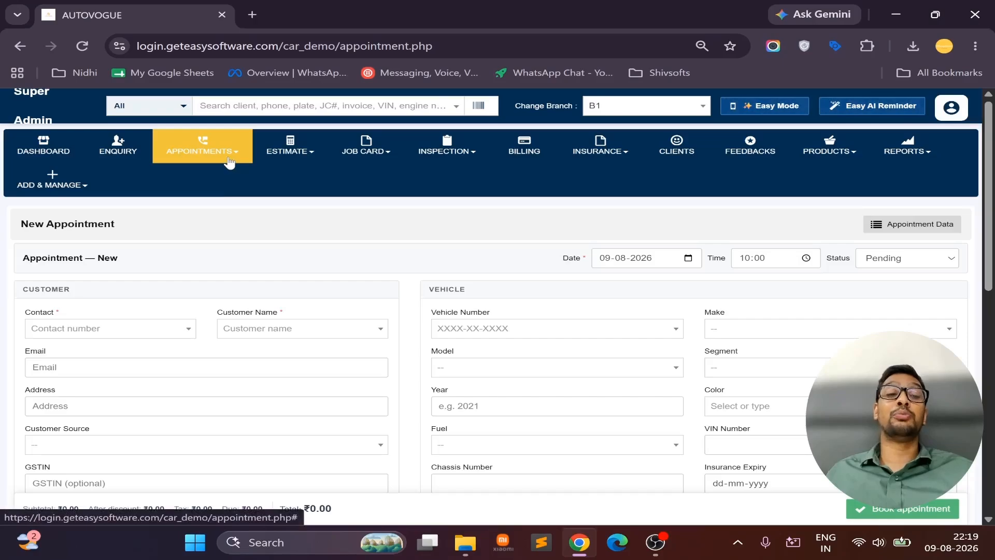
{"action": "left_click", "coordinate": [229, 162]}
{"action": "left_click", "coordinate": [217, 194]}
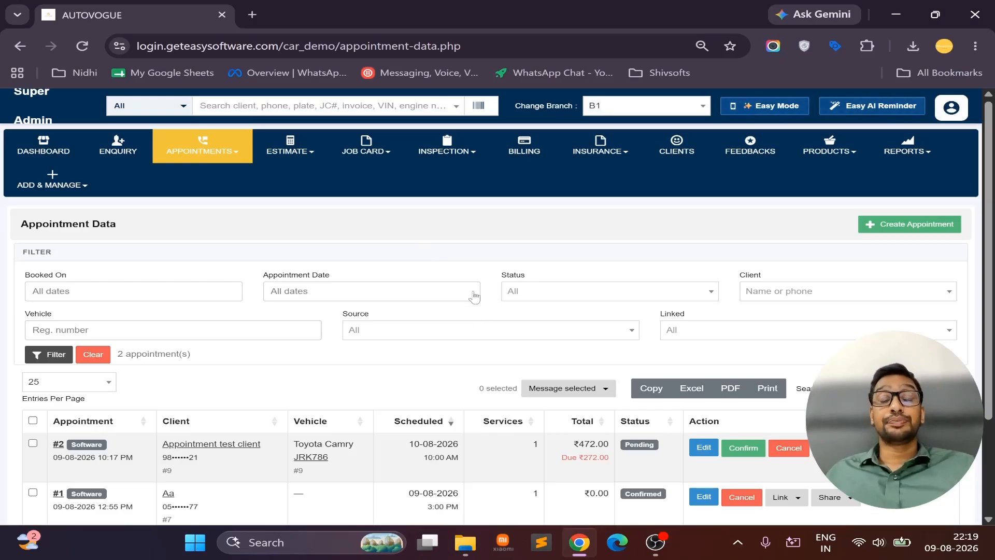
{"action": "scroll", "coordinate": [474, 295], "scroll_direction": "down", "scroll_amount": 2}
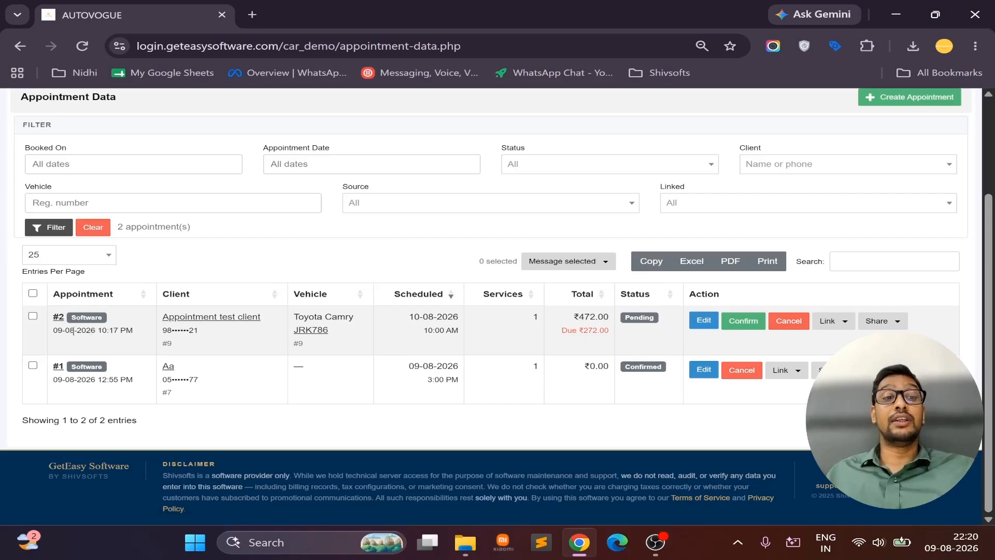
- Open the client profile and the vehicle profile of the Toyota Camry appointment in separate new browser tabs
{"action": "right_click", "coordinate": [187, 322]}
{"action": "left_click", "coordinate": [323, 97]}
{"action": "left_click", "coordinate": [304, 12]}
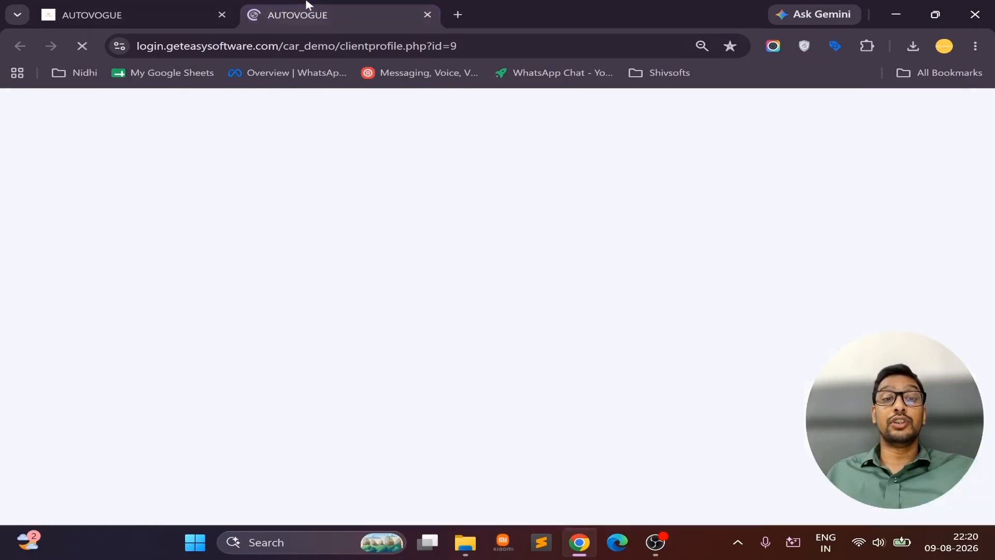
{"action": "left_click", "coordinate": [202, 5]}
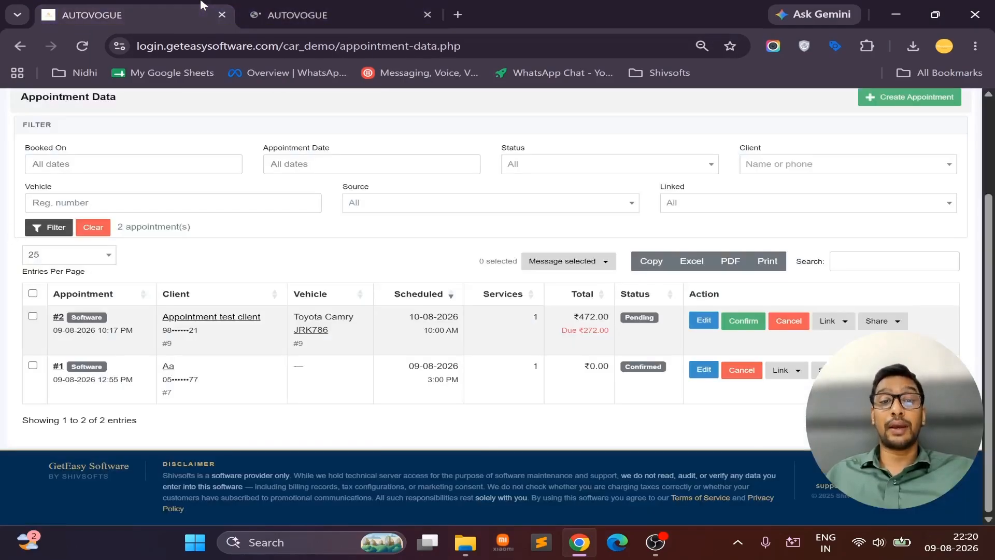
{"action": "right_click", "coordinate": [316, 331]}
{"action": "left_click", "coordinate": [399, 108]}
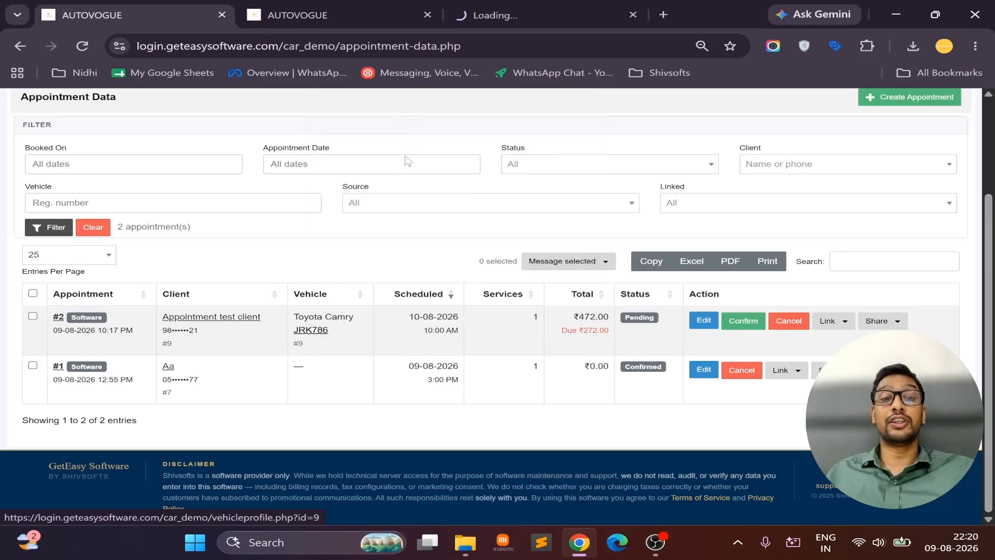
- Examine the opened client and vehicle profiles, and return to the appointment list
{"action": "left_click", "coordinate": [351, 15]}
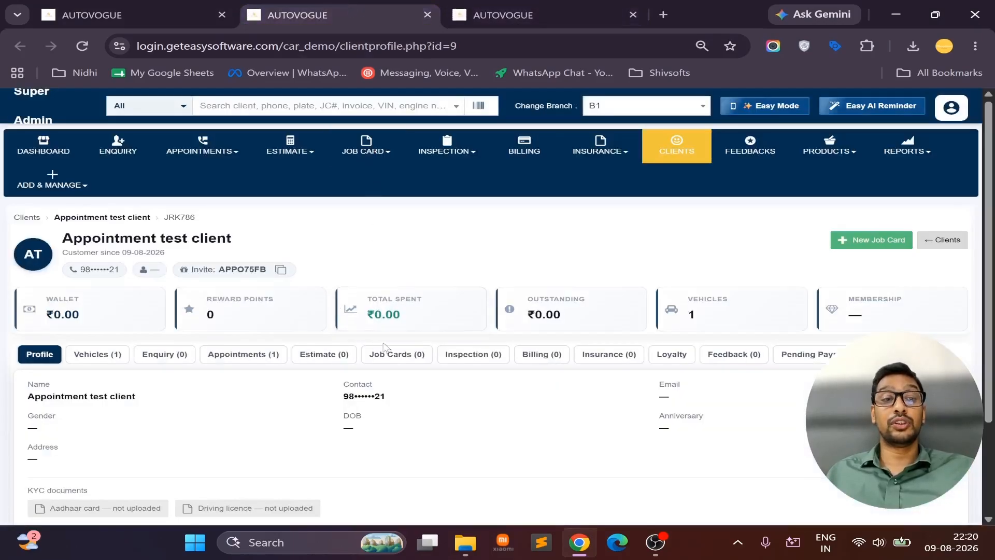
{"action": "left_click", "coordinate": [501, 14]}
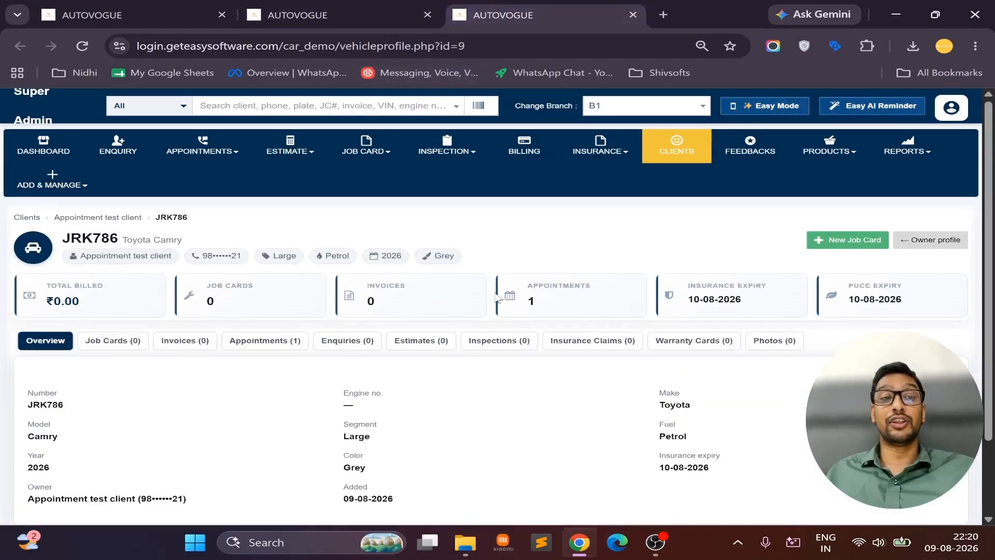
{"action": "left_click_drag", "start_coordinate": [63, 238], "coordinate": [195, 240]}
{"action": "left_click", "coordinate": [318, 8]}
{"action": "left_click_drag", "start_coordinate": [63, 238], "coordinate": [231, 236]}
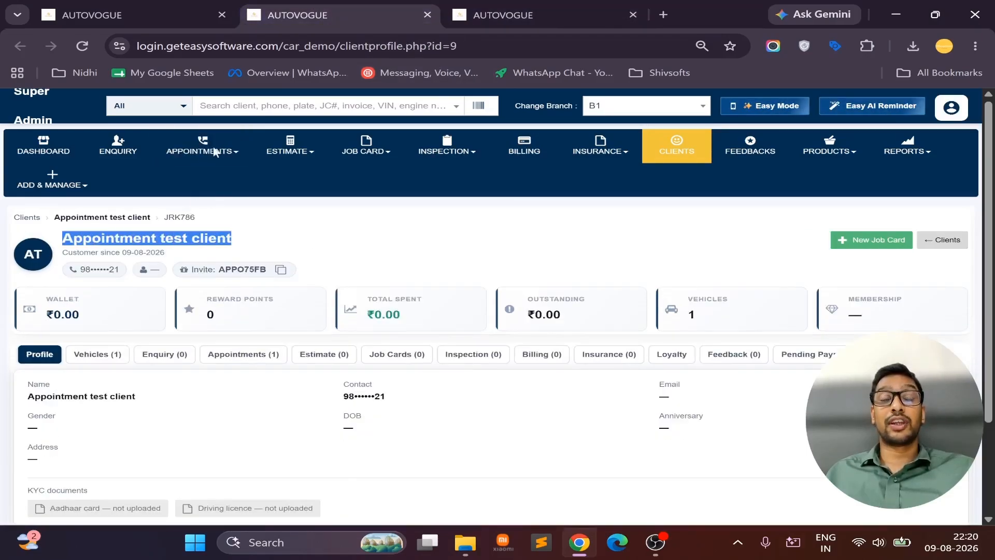
{"action": "left_click", "coordinate": [195, 13]}
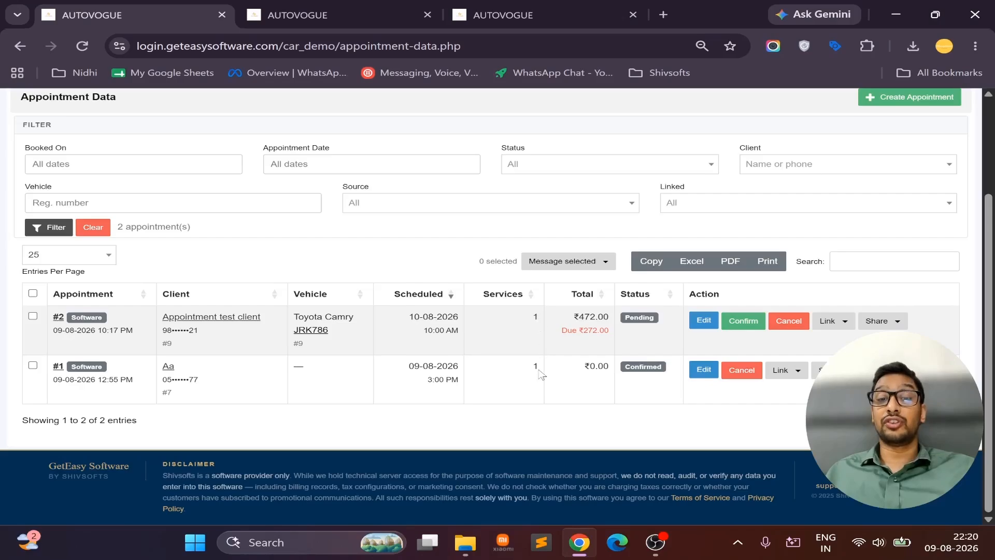
- Check the Toyota Camry appointment's due amount and view its linking and sharing options
{"action": "left_click_drag", "start_coordinate": [569, 317], "coordinate": [615, 335]}
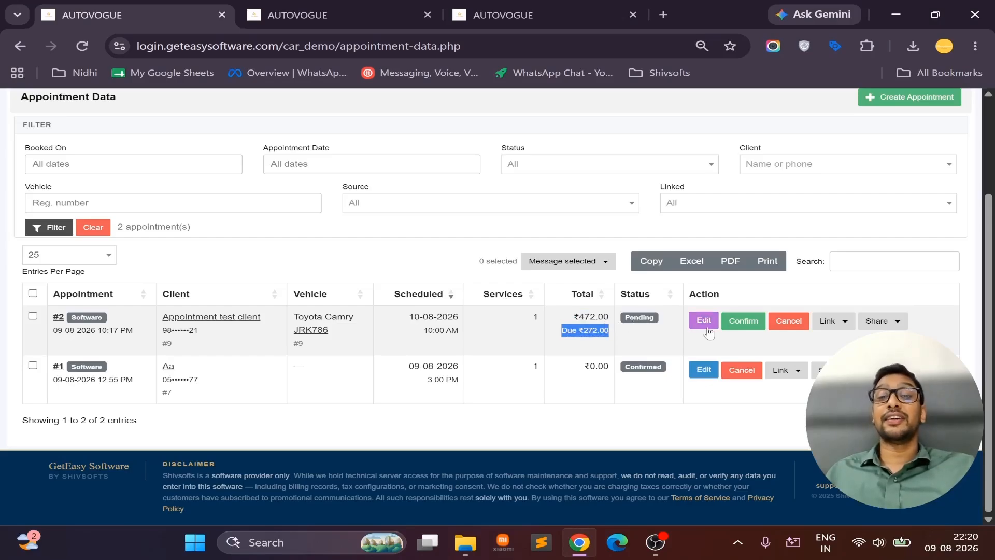
{"action": "left_click", "coordinate": [834, 322]}
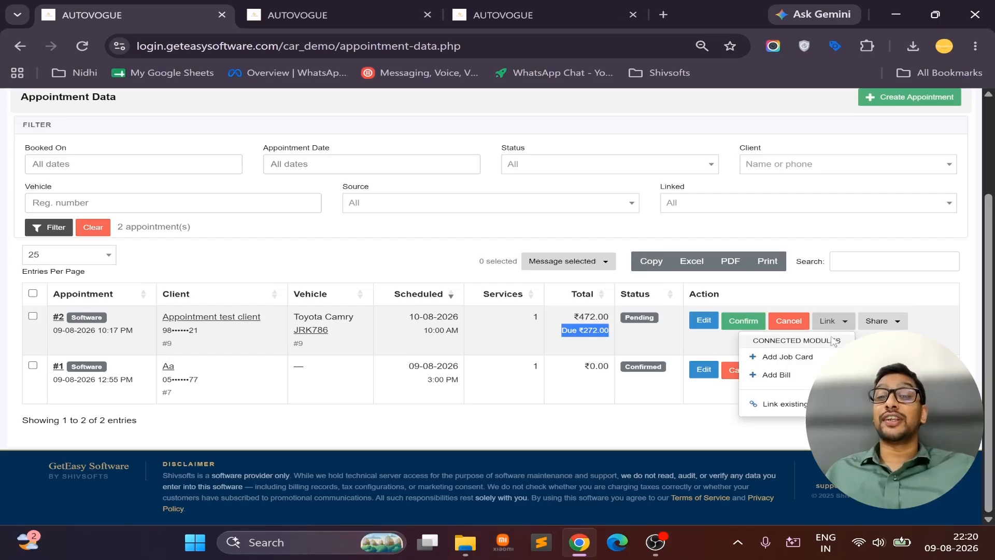
{"action": "left_click", "coordinate": [891, 322]}
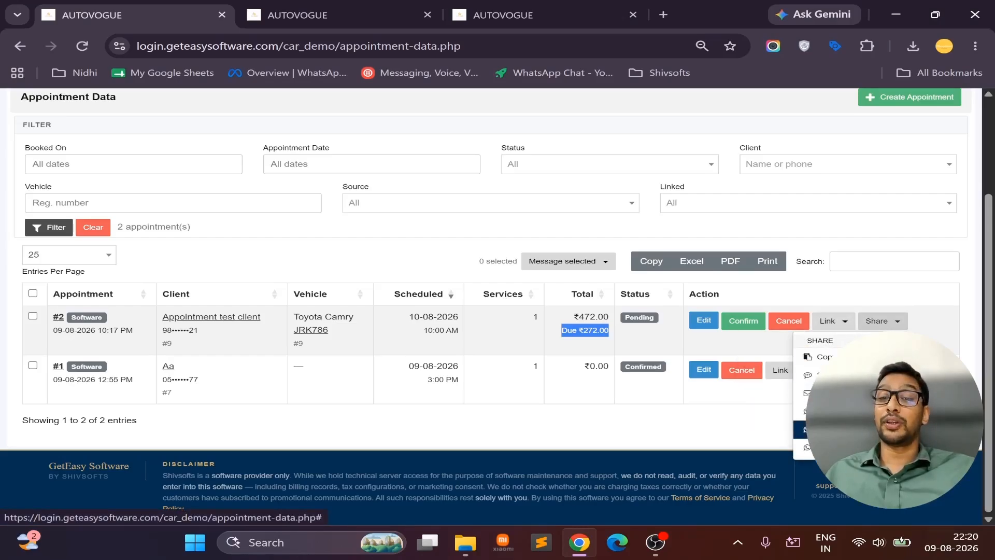
- Start a new bill from the Toyota Camry appointment and review its customer, vehicle and item details
{"action": "left_click", "coordinate": [831, 322]}
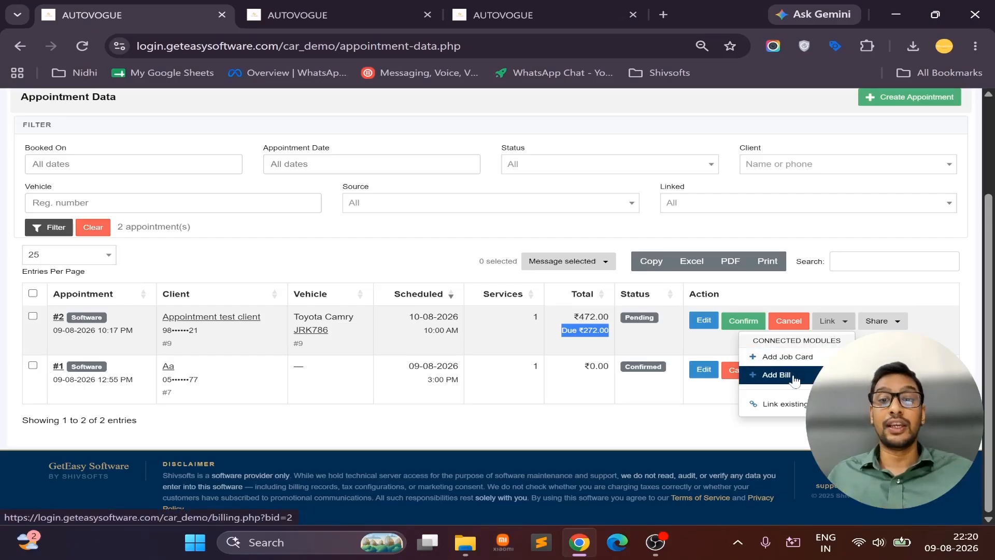
{"action": "left_click", "coordinate": [777, 374]}
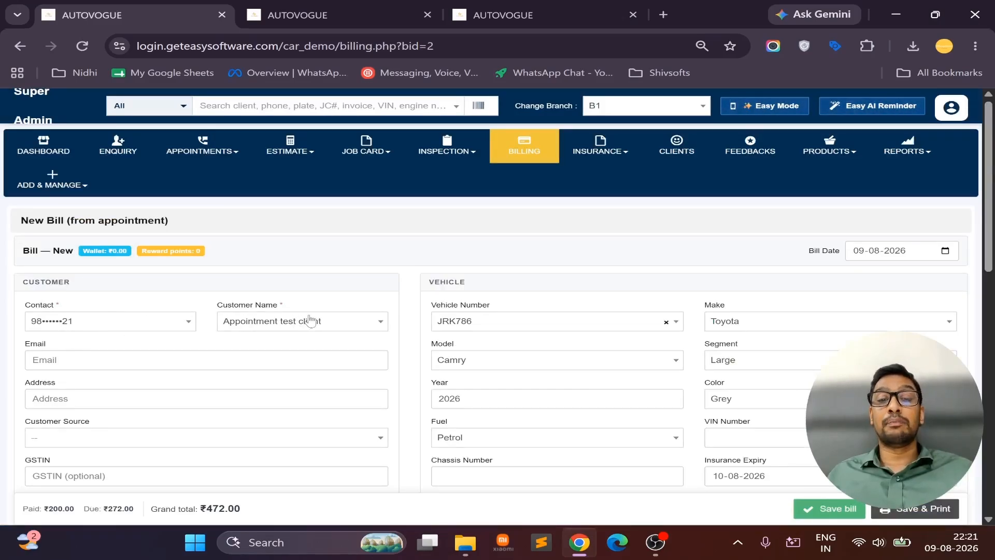
{"action": "scroll", "coordinate": [507, 309], "scroll_direction": "down", "scroll_amount": 1}
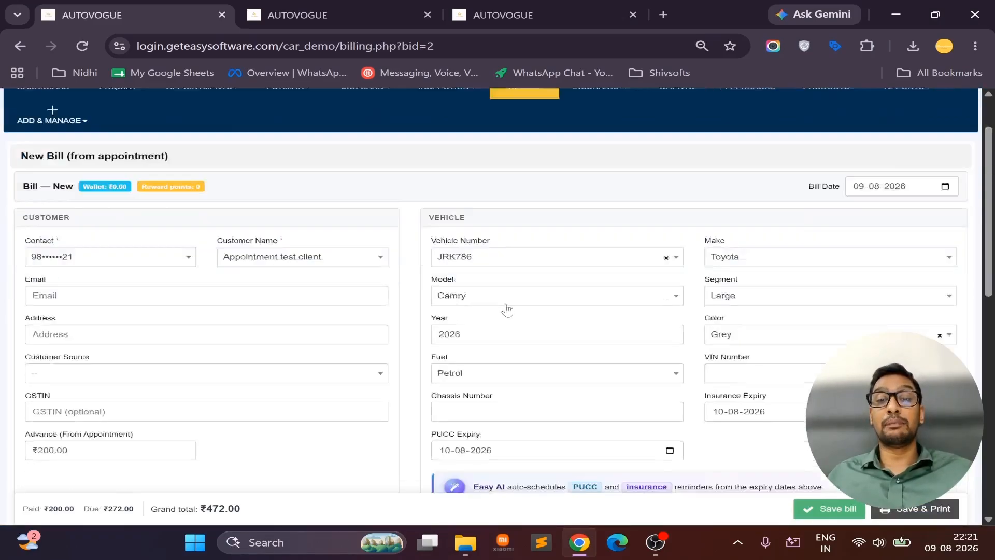
{"action": "scroll", "coordinate": [506, 309], "scroll_direction": "down", "scroll_amount": 5}
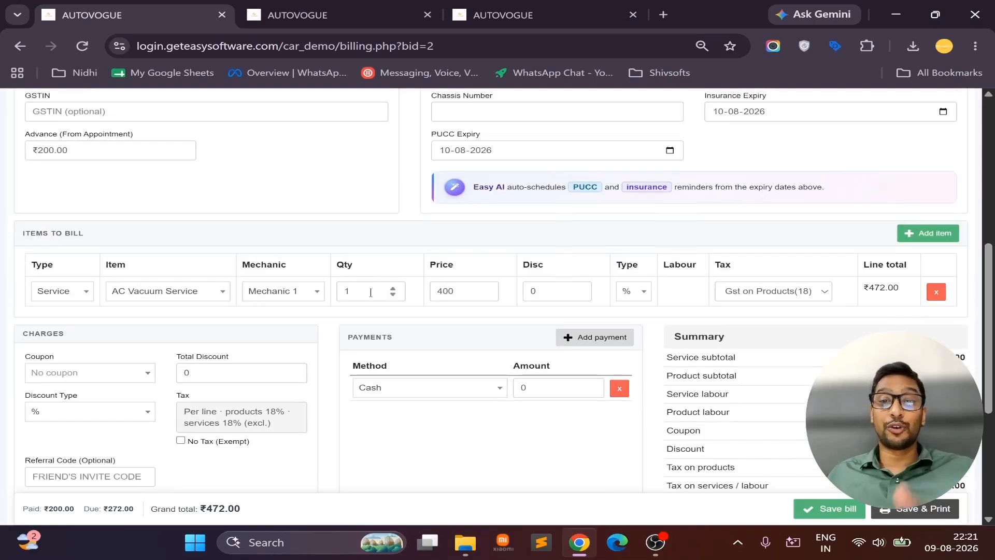
- Set the bill's cash payment amount to 272
{"action": "scroll", "coordinate": [371, 291], "scroll_direction": "down", "scroll_amount": 2}
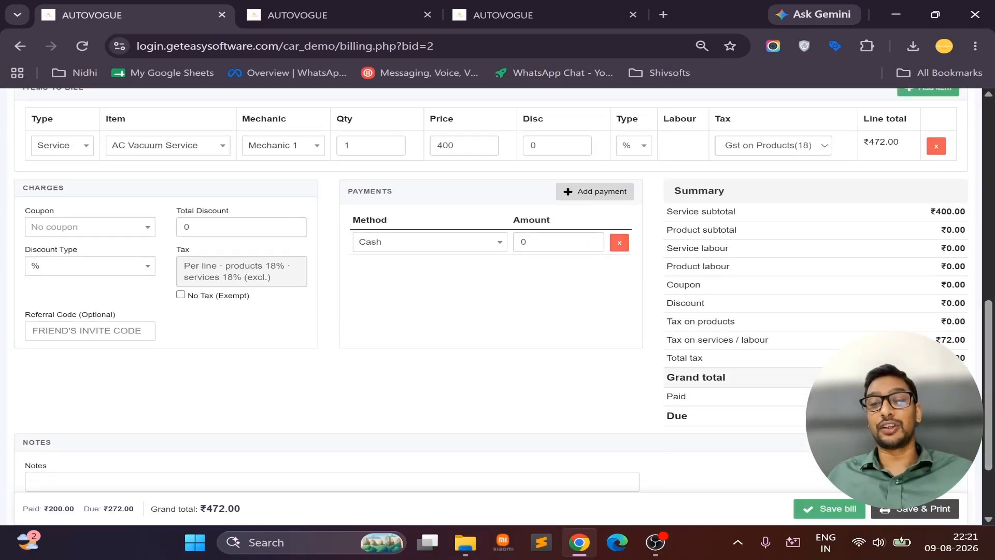
{"action": "double_click", "coordinate": [516, 242]}
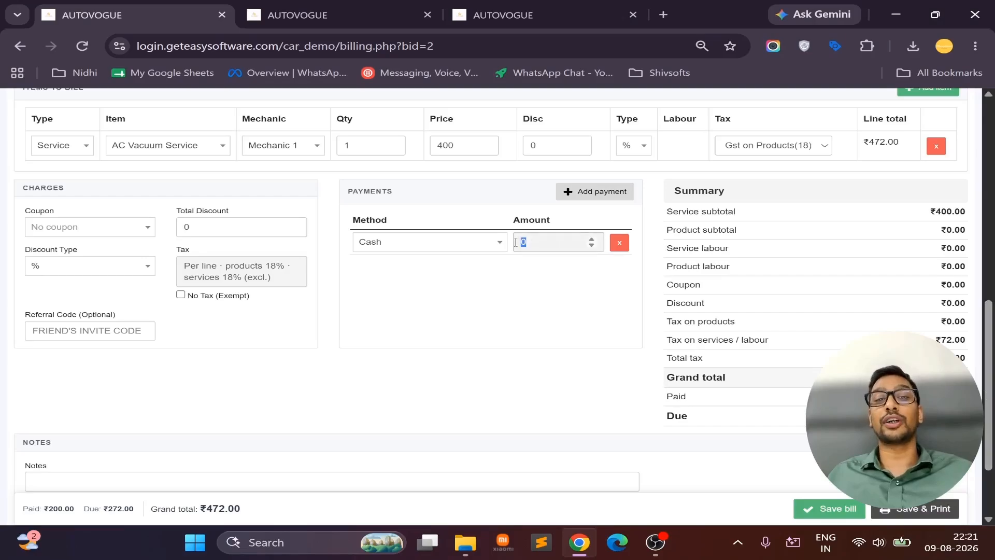
{"action": "type", "text": "272"}
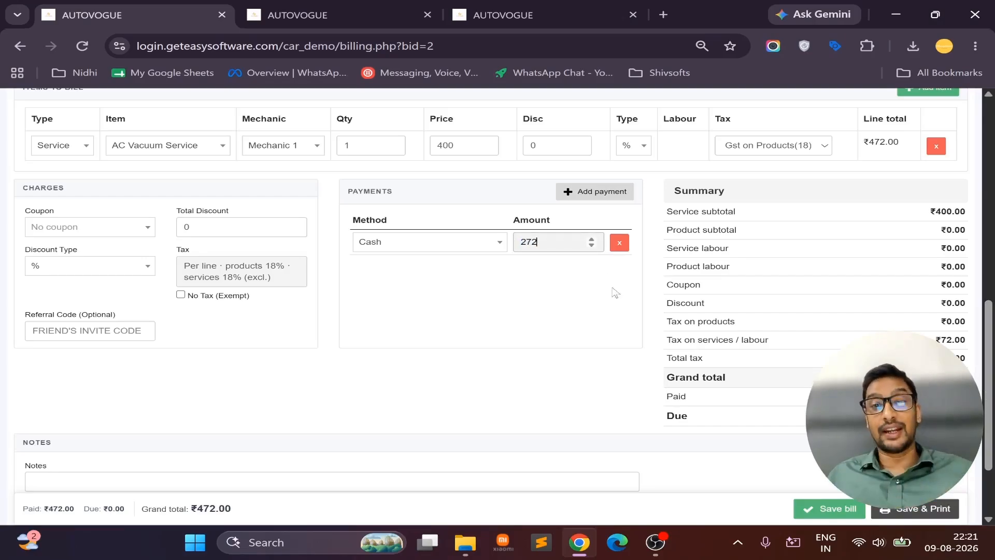
{"action": "left_click", "coordinate": [581, 330]}
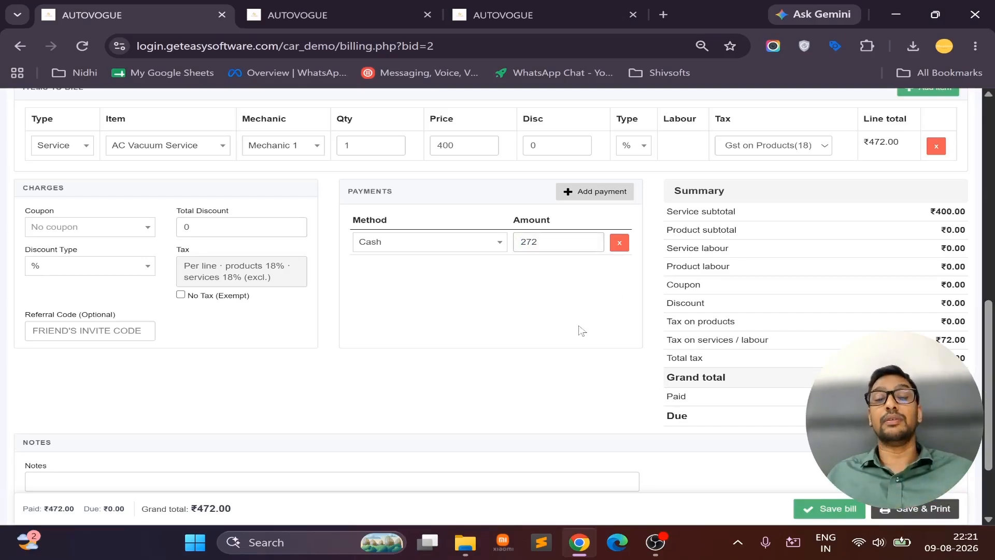
- Add another item row to the bill, set its type to Product, and look through the product list
{"action": "scroll", "coordinate": [581, 330], "scroll_direction": "up", "scroll_amount": 4}
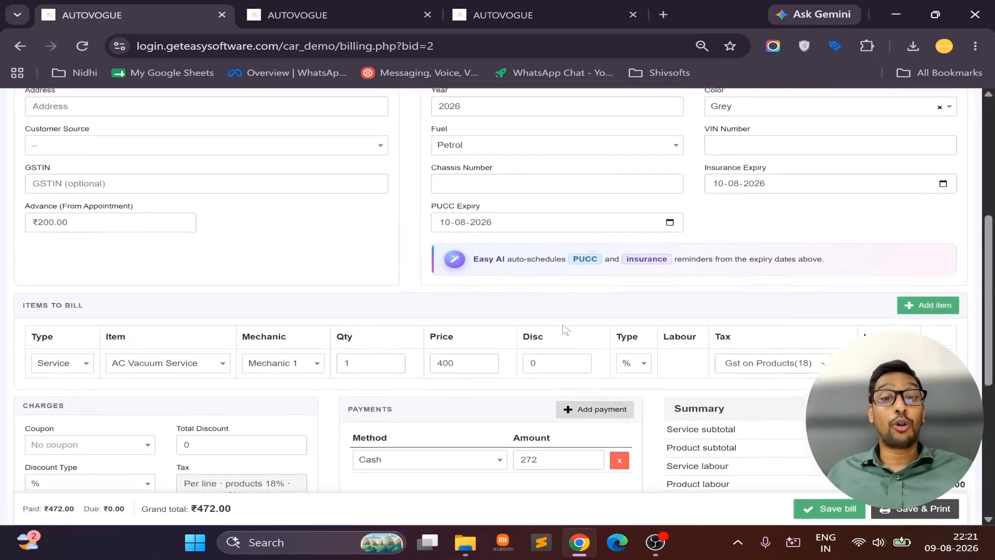
{"action": "left_click", "coordinate": [935, 306]}
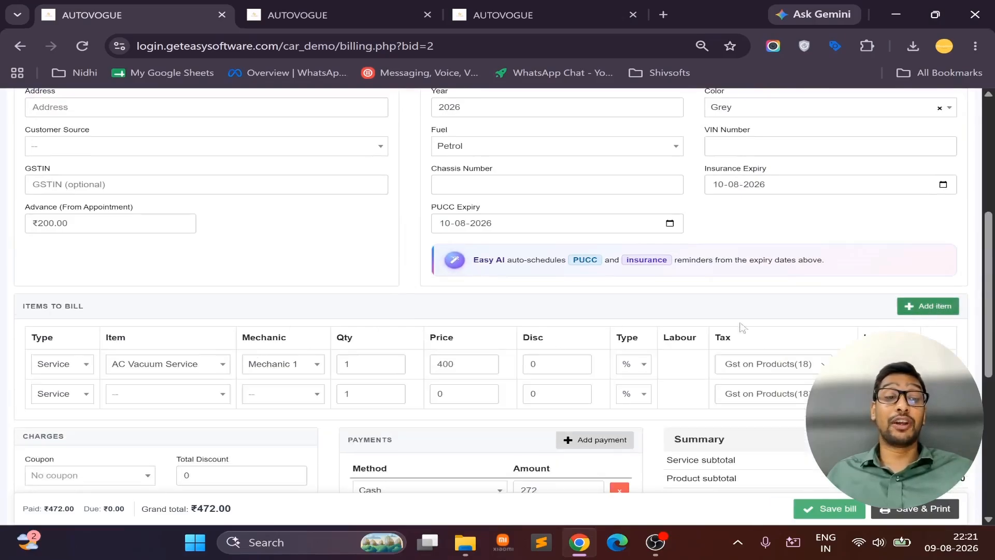
{"action": "left_click", "coordinate": [63, 394]}
{"action": "left_click", "coordinate": [63, 459]}
{"action": "left_click", "coordinate": [166, 395]}
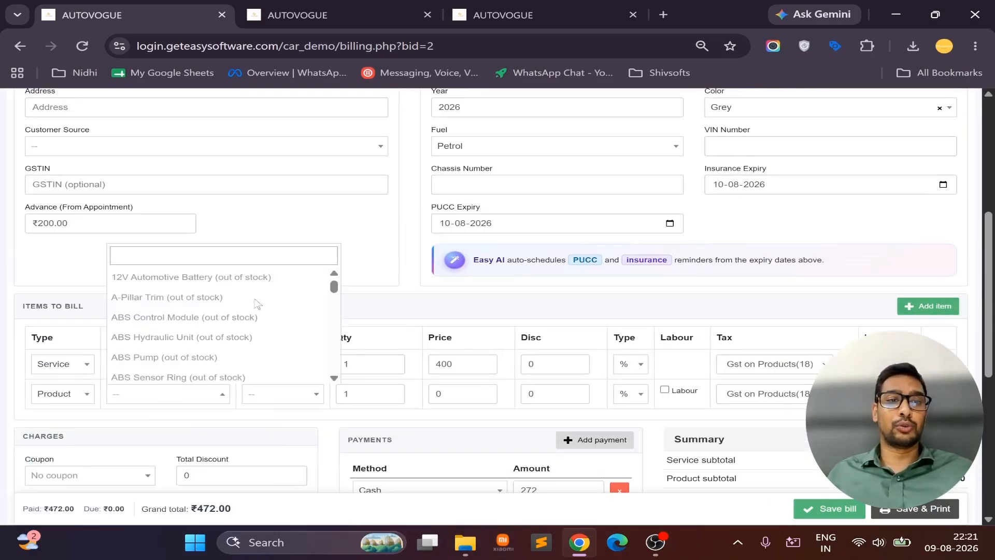
{"action": "scroll", "coordinate": [202, 347], "scroll_direction": "down", "scroll_amount": 5}
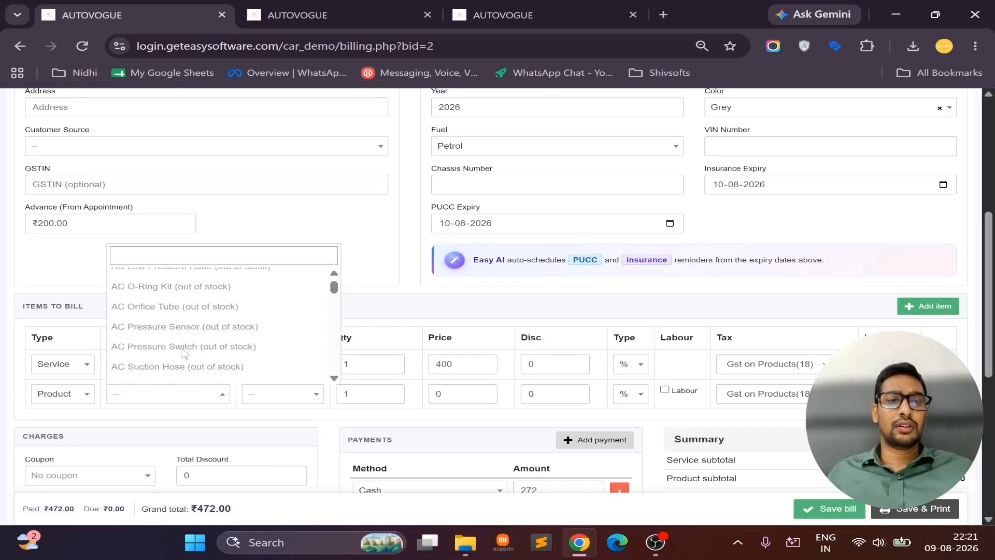
{"action": "scroll", "coordinate": [274, 345], "scroll_direction": "down", "scroll_amount": 5}
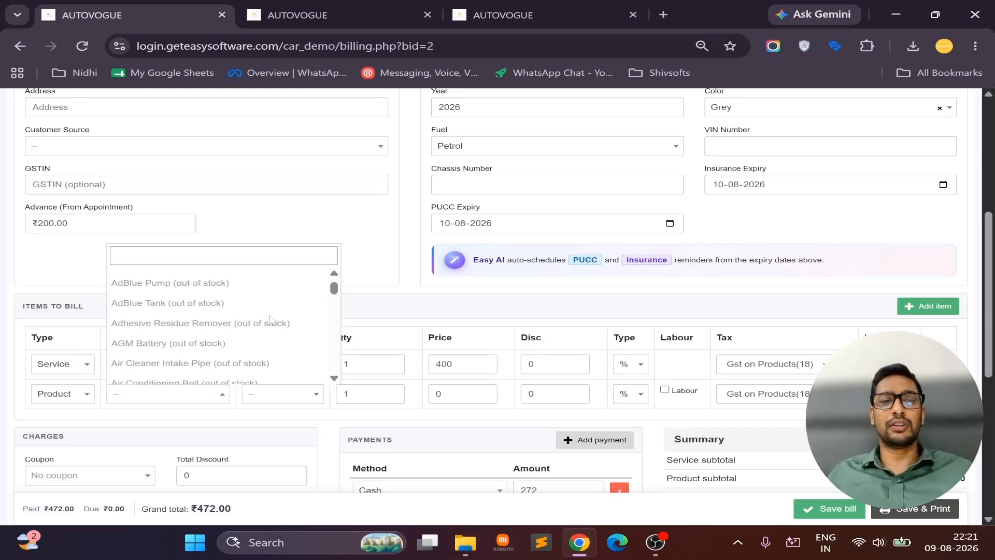
{"action": "scroll", "coordinate": [280, 342], "scroll_direction": "down", "scroll_amount": 15}
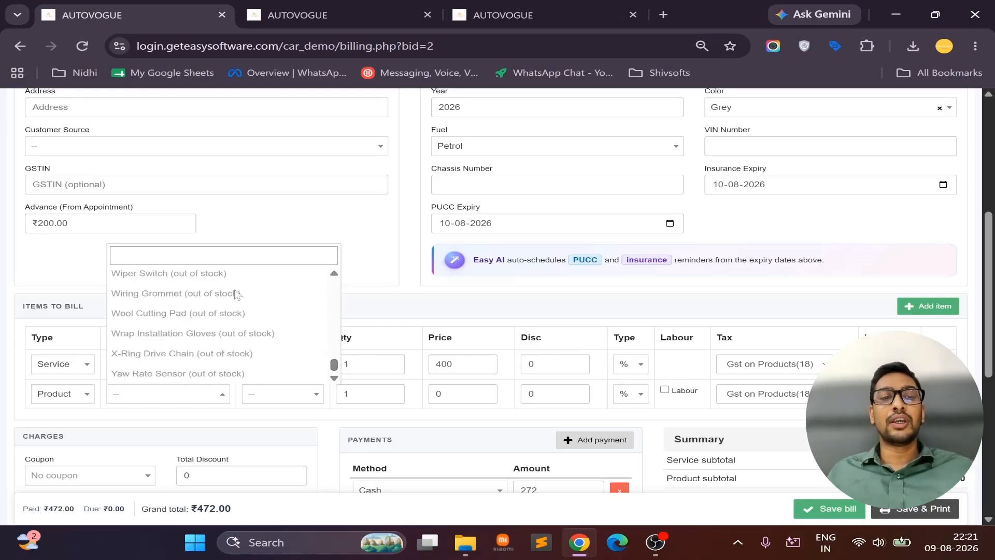
- Change the new bill row's type to Service, choose Headlight Lens PPF as its item, and check the bill summary
{"action": "left_click", "coordinate": [59, 394]}
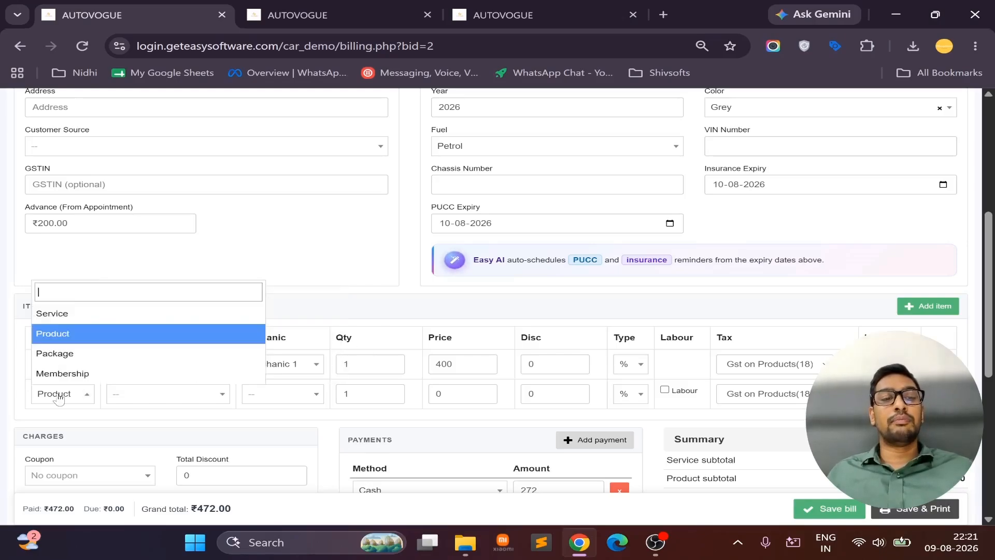
{"action": "left_click", "coordinate": [56, 313]}
{"action": "left_click", "coordinate": [138, 394]}
{"action": "type", "text": "ppf"}
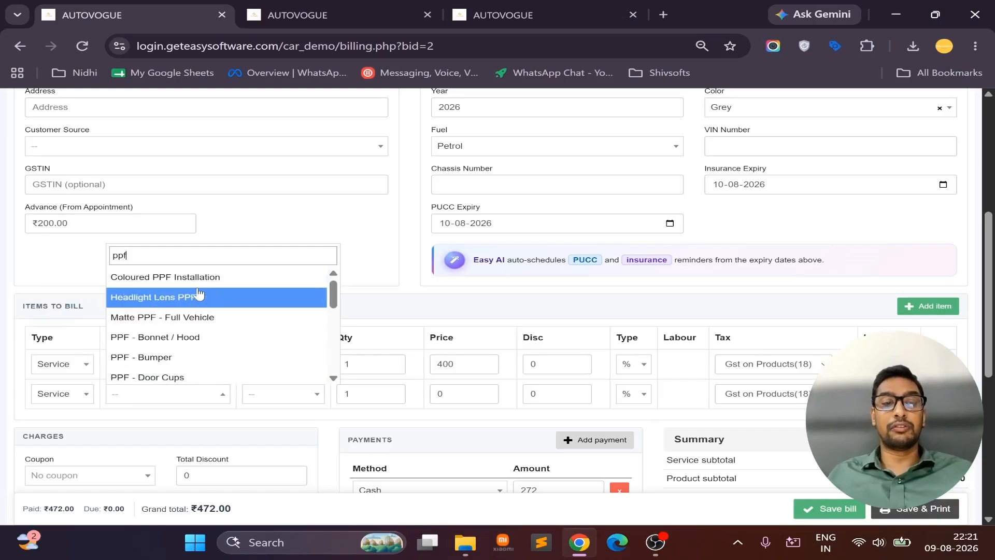
{"action": "left_click", "coordinate": [196, 300]}
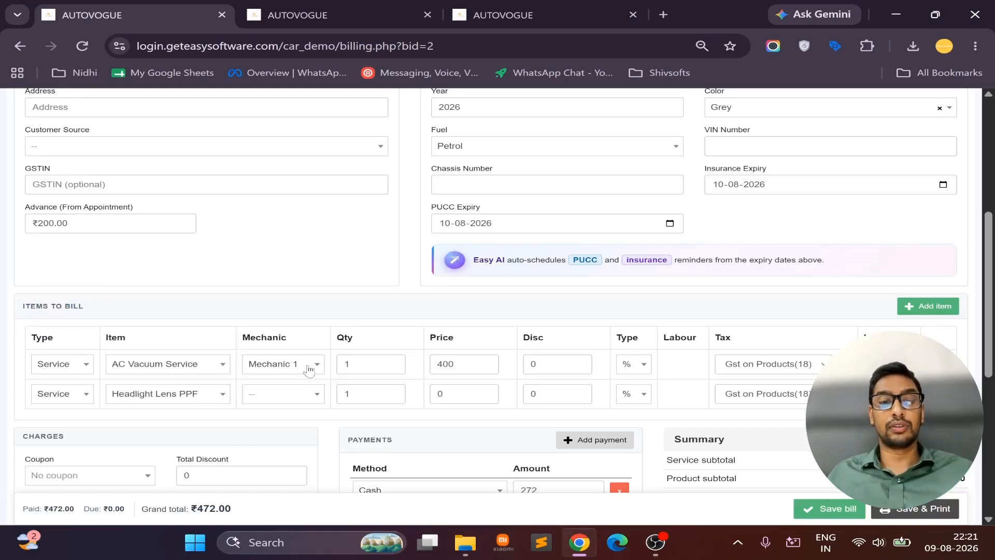
{"action": "scroll", "coordinate": [617, 399], "scroll_direction": "down", "scroll_amount": 5}
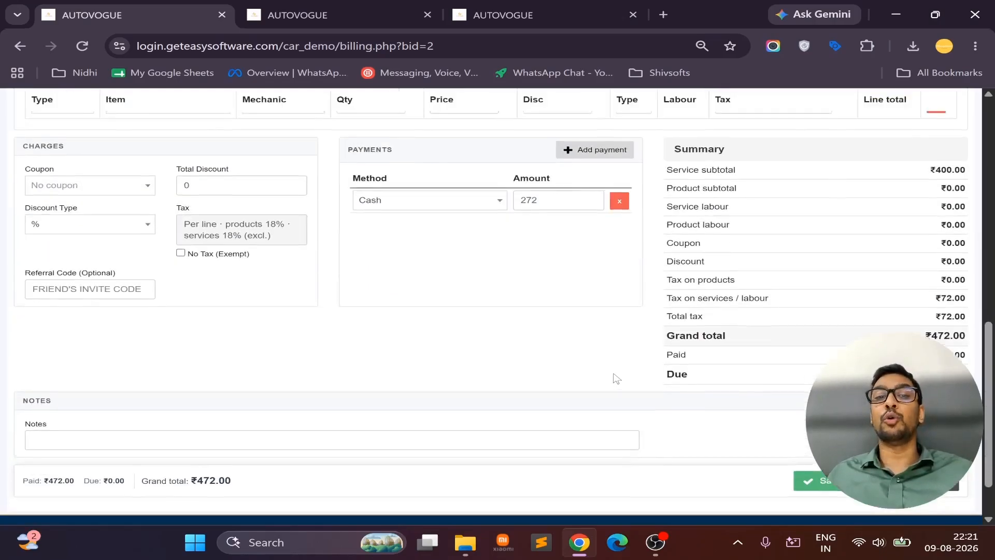
- Go back to the appointment list and view the linking options of the Toyota Camry appointment
{"action": "scroll", "coordinate": [616, 378], "scroll_direction": "up", "scroll_amount": 10}
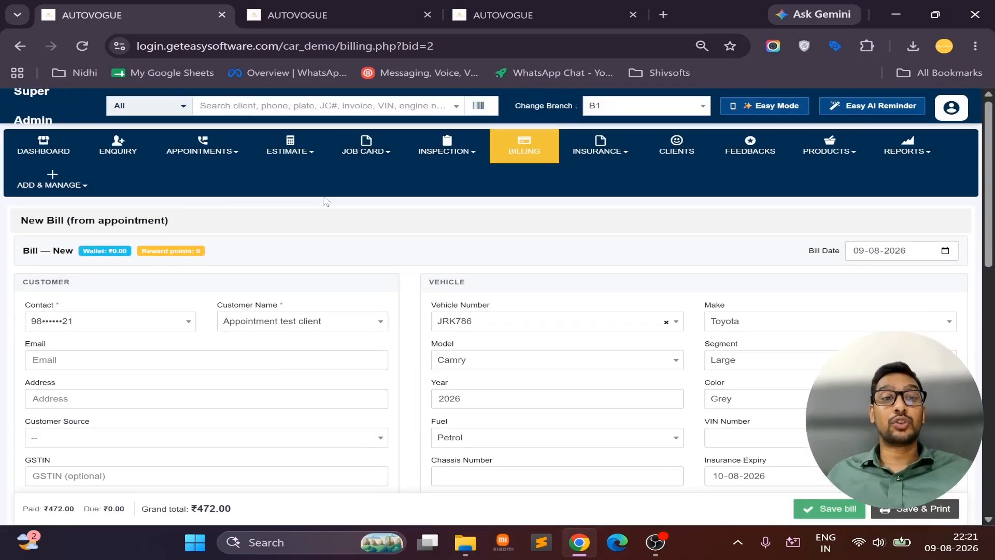
{"action": "left_click", "coordinate": [202, 149]}
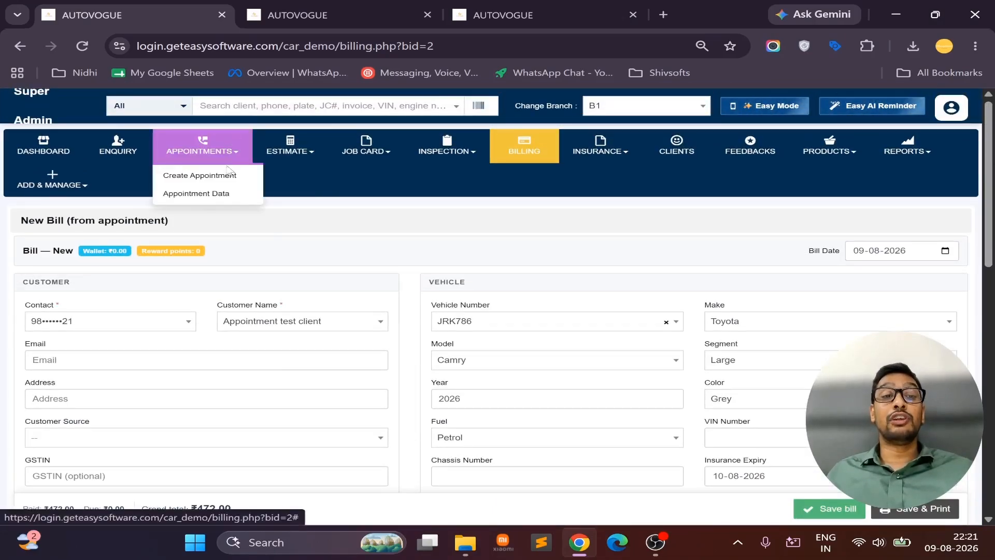
{"action": "left_click", "coordinate": [227, 194]}
{"action": "scroll", "coordinate": [191, 326], "scroll_direction": "down", "scroll_amount": 2}
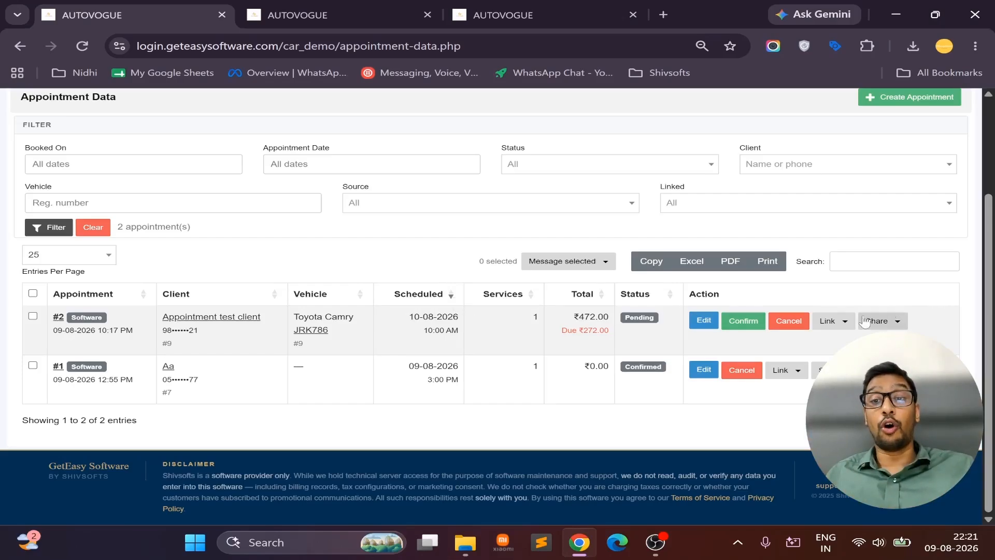
{"action": "left_click", "coordinate": [832, 321]}
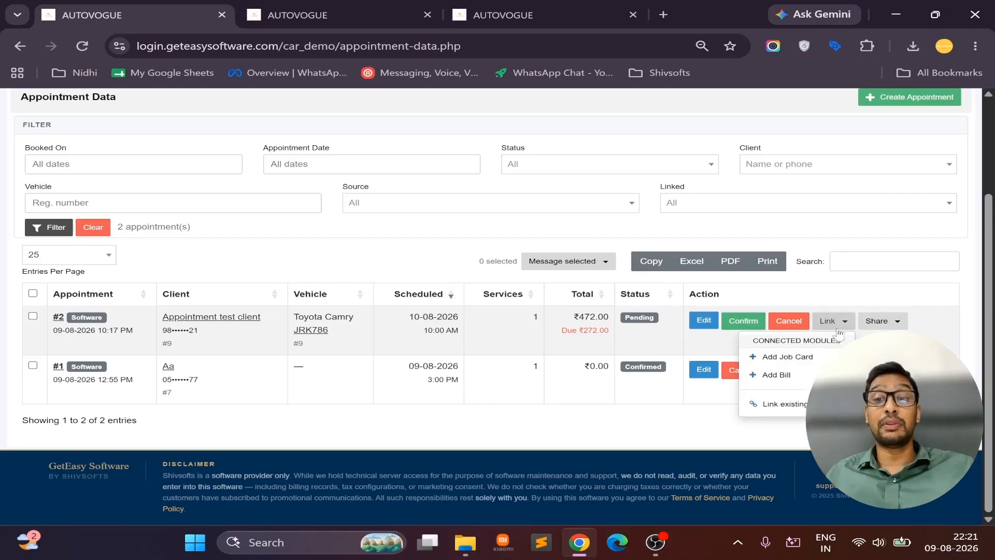
{"action": "left_click", "coordinate": [435, 255]}
- Set the appointment list's Booked On filter to the range 01 Aug 2026 – 09 Aug 2026
{"action": "scroll", "coordinate": [458, 274], "scroll_direction": "up", "scroll_amount": 2}
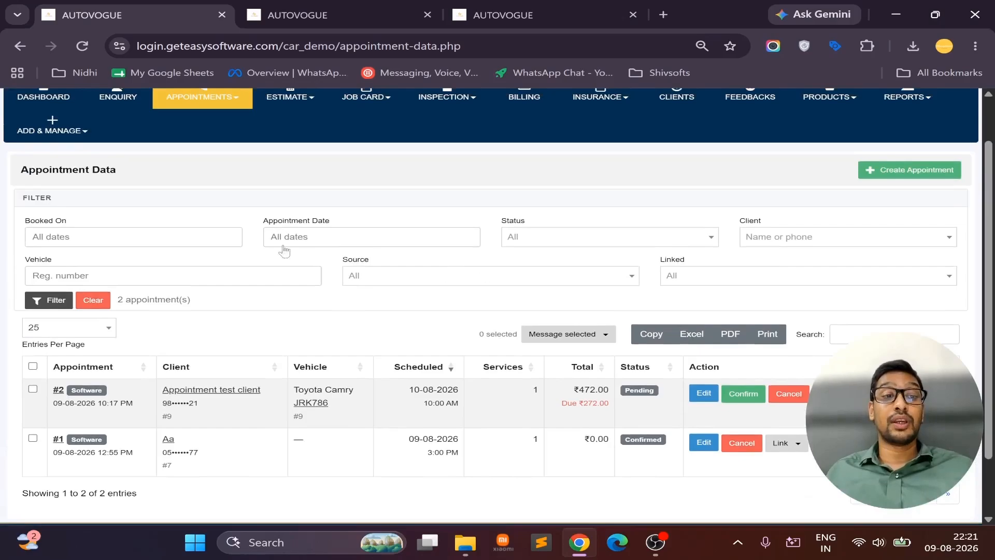
{"action": "left_click", "coordinate": [155, 242]}
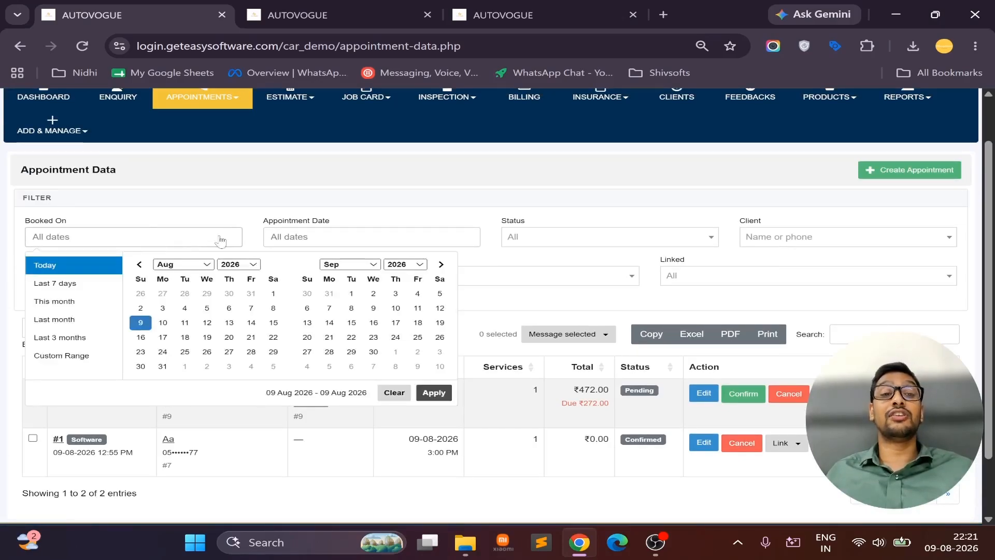
{"action": "left_click", "coordinate": [273, 294]}
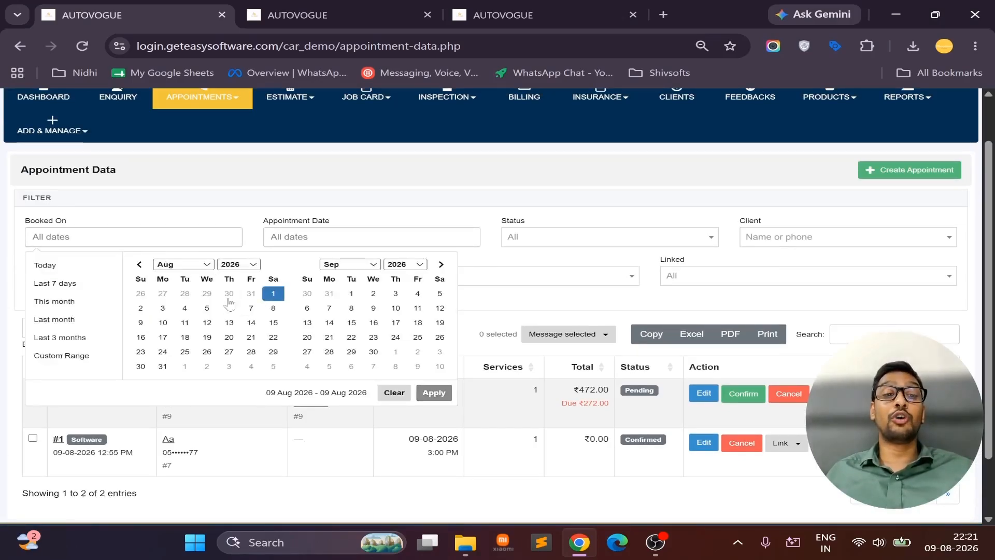
{"action": "left_click", "coordinate": [140, 322]}
{"action": "left_click", "coordinate": [433, 392]}
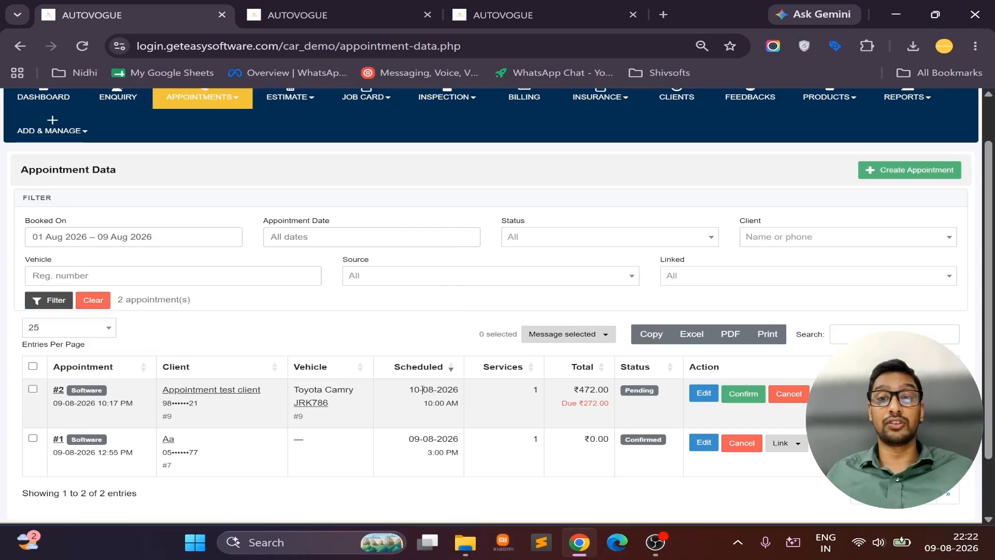
- Review the available appointment filters and set the Linked filter to No bill
{"action": "left_click_drag", "start_coordinate": [337, 220], "coordinate": [274, 220]}
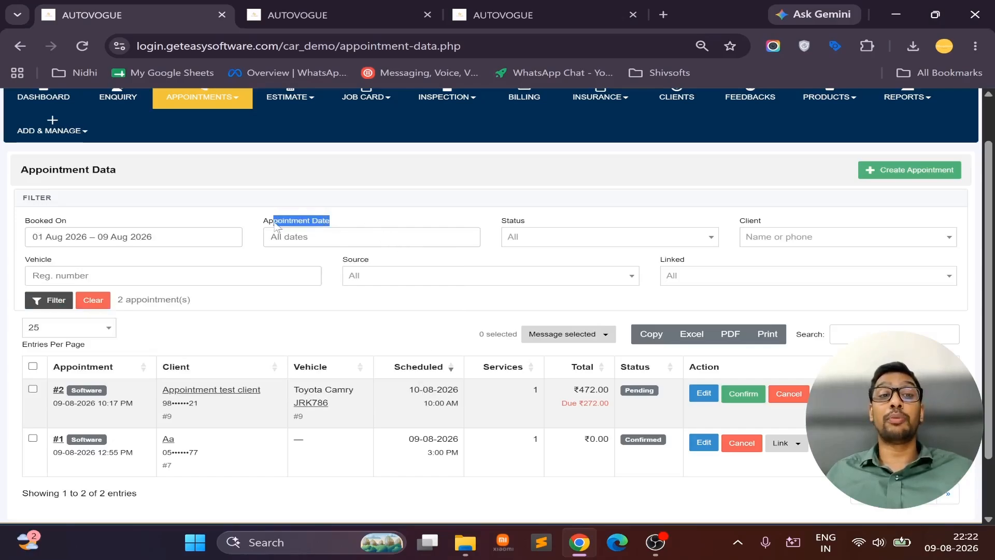
{"action": "left_click_drag", "start_coordinate": [77, 222], "coordinate": [31, 219]}
{"action": "left_click_drag", "start_coordinate": [537, 225], "coordinate": [447, 219]}
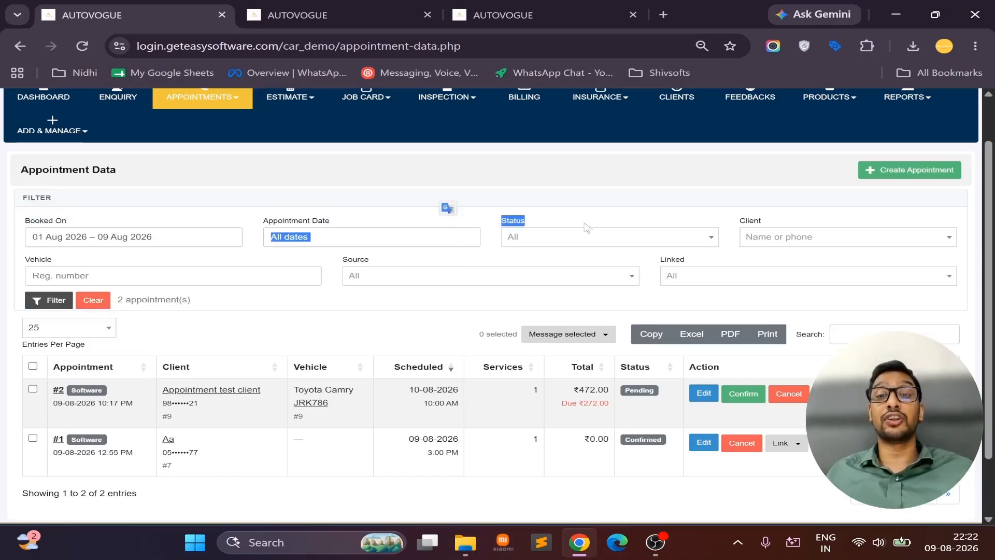
{"action": "left_click", "coordinate": [766, 220]}
{"action": "left_click_drag", "start_coordinate": [765, 220], "coordinate": [686, 214]}
{"action": "left_click_drag", "start_coordinate": [59, 261], "coordinate": [20, 261]}
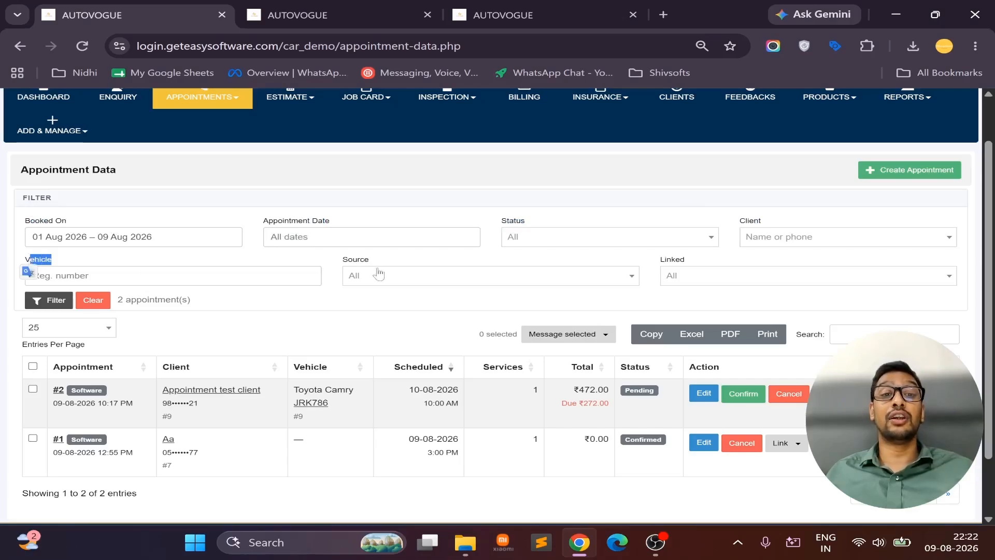
{"action": "left_click_drag", "start_coordinate": [384, 262], "coordinate": [334, 260]}
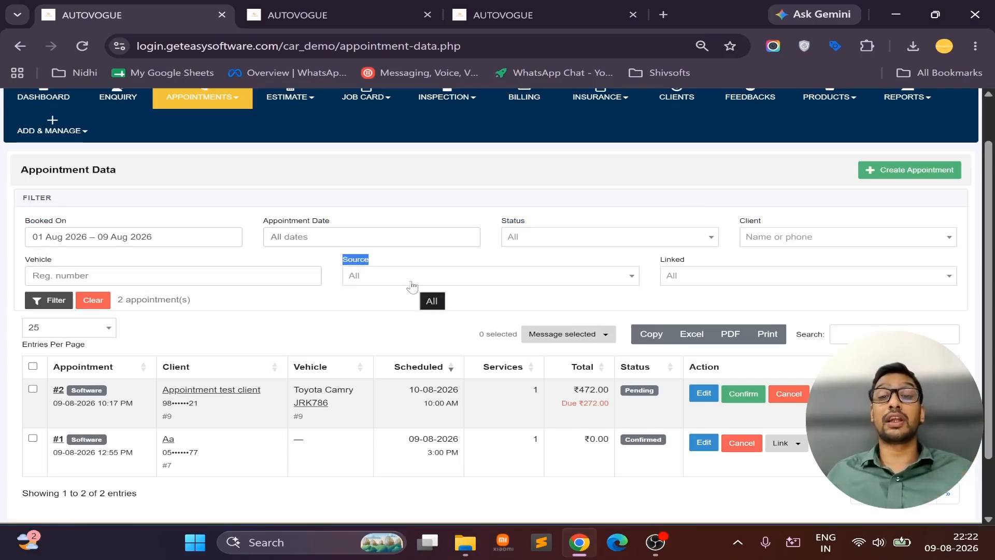
{"action": "left_click", "coordinate": [681, 279]}
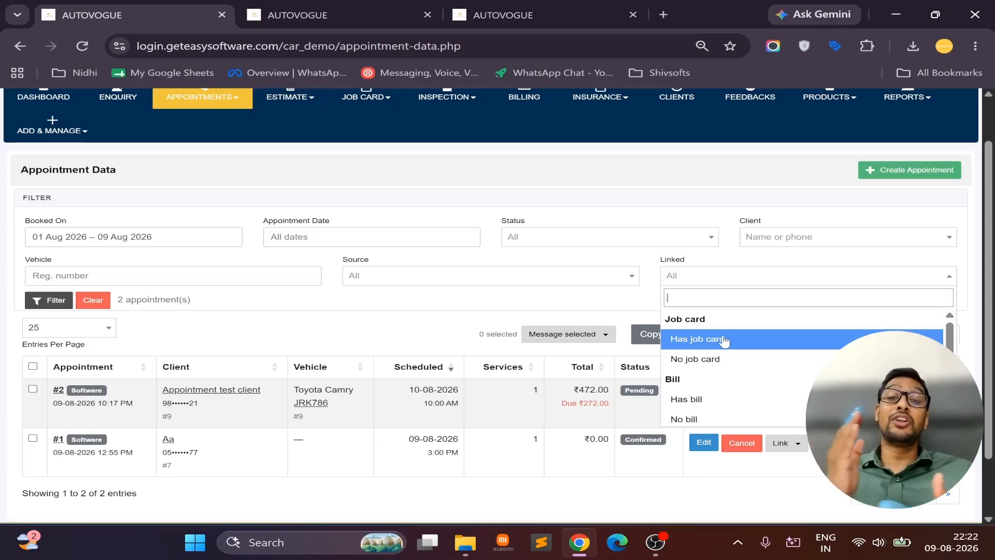
{"action": "left_click", "coordinate": [684, 419]}
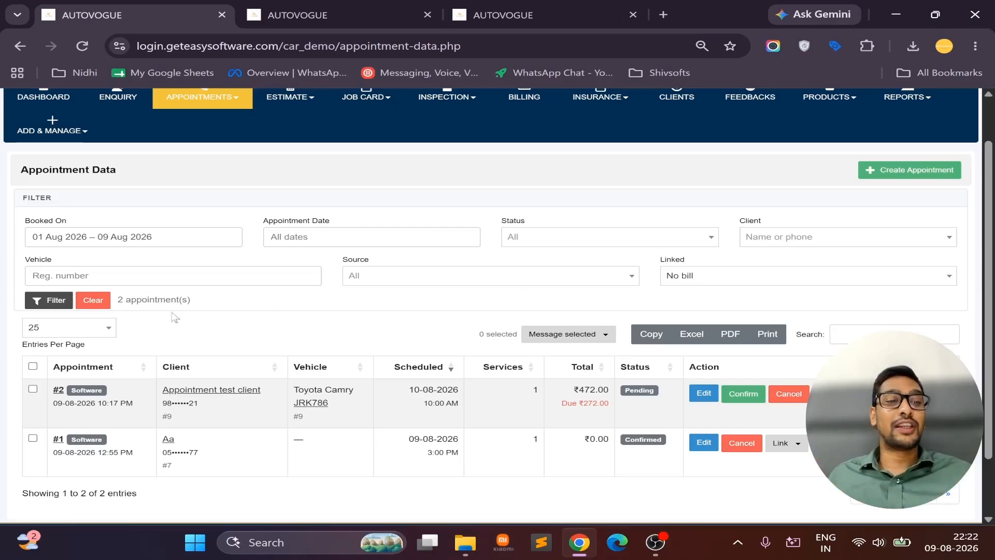
- Select all listed appointments and view the bulk messaging options for them
{"action": "left_click", "coordinate": [32, 365]}
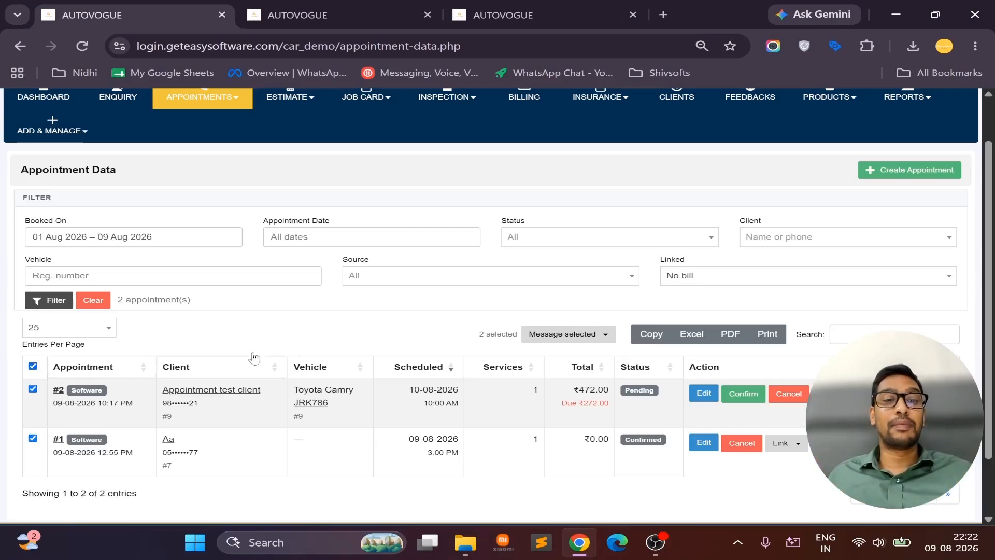
{"action": "left_click", "coordinate": [604, 334]}
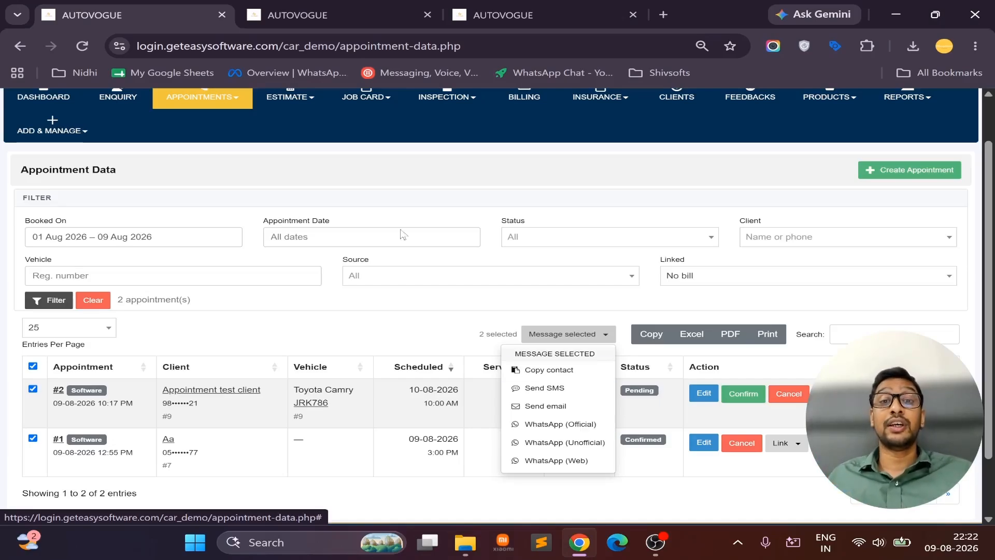
{"action": "left_click", "coordinate": [482, 172]}
{"action": "scroll", "coordinate": [564, 214], "scroll_direction": "up", "scroll_amount": 1}
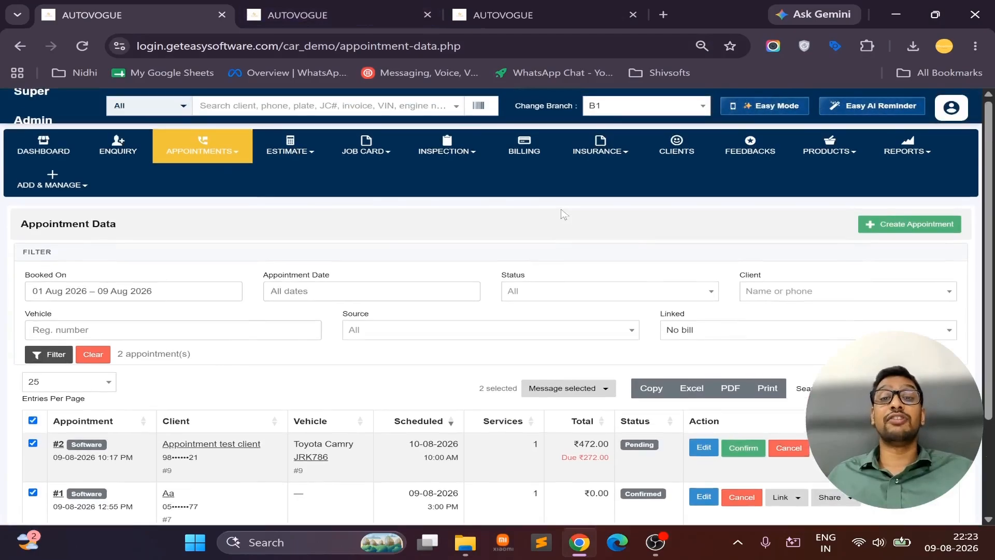
{"action": "scroll", "coordinate": [563, 214], "scroll_direction": "down", "scroll_amount": 1}
{"action": "scroll", "coordinate": [564, 214], "scroll_direction": "up", "scroll_amount": 1}
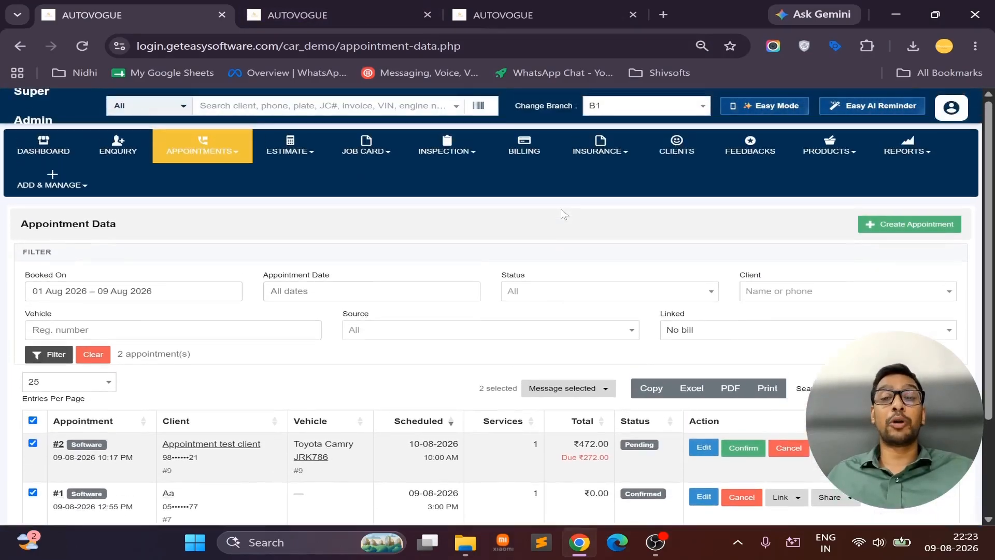